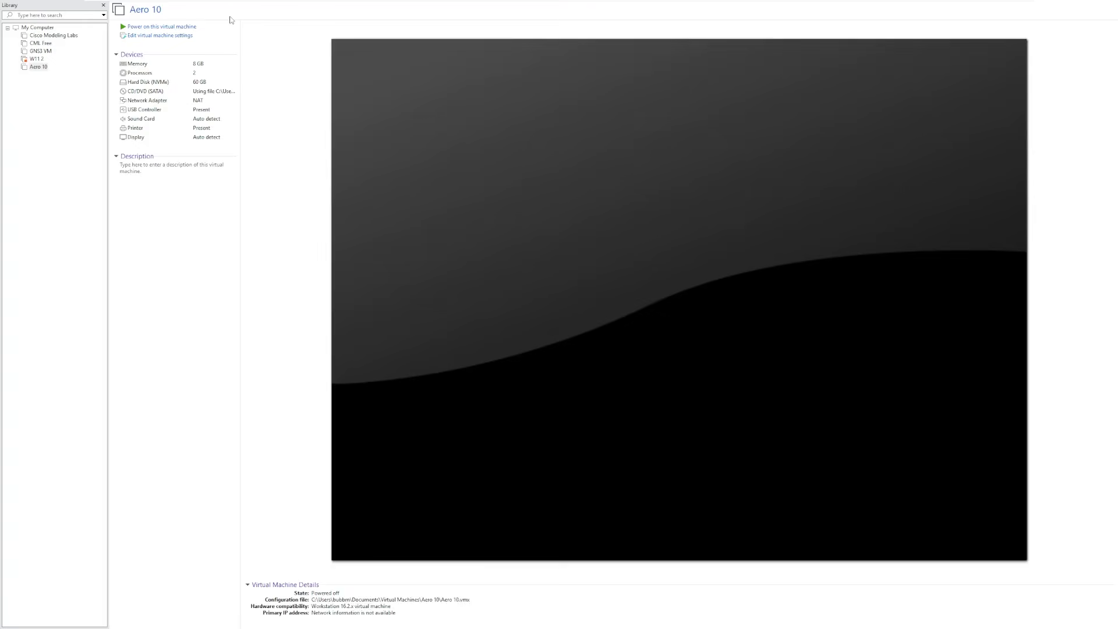
# Step: Power on the Aero 10 virtual machine and start Windows Setup with the English (United States) language and US keyboard settings
pyautogui.click(162, 26)
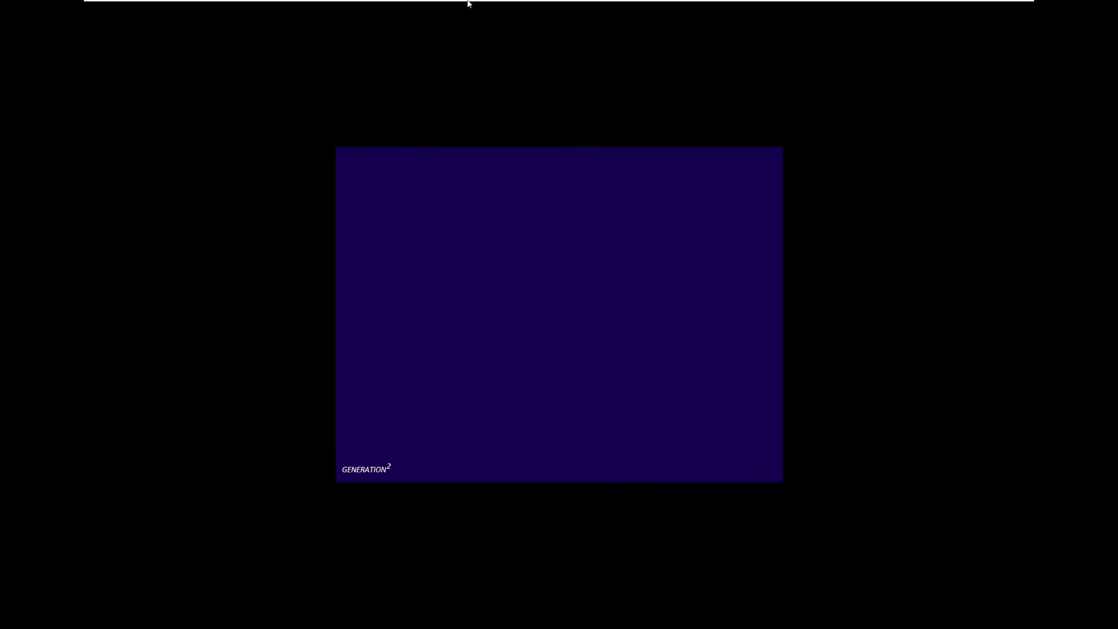
pyautogui.moveTo(414, 2)
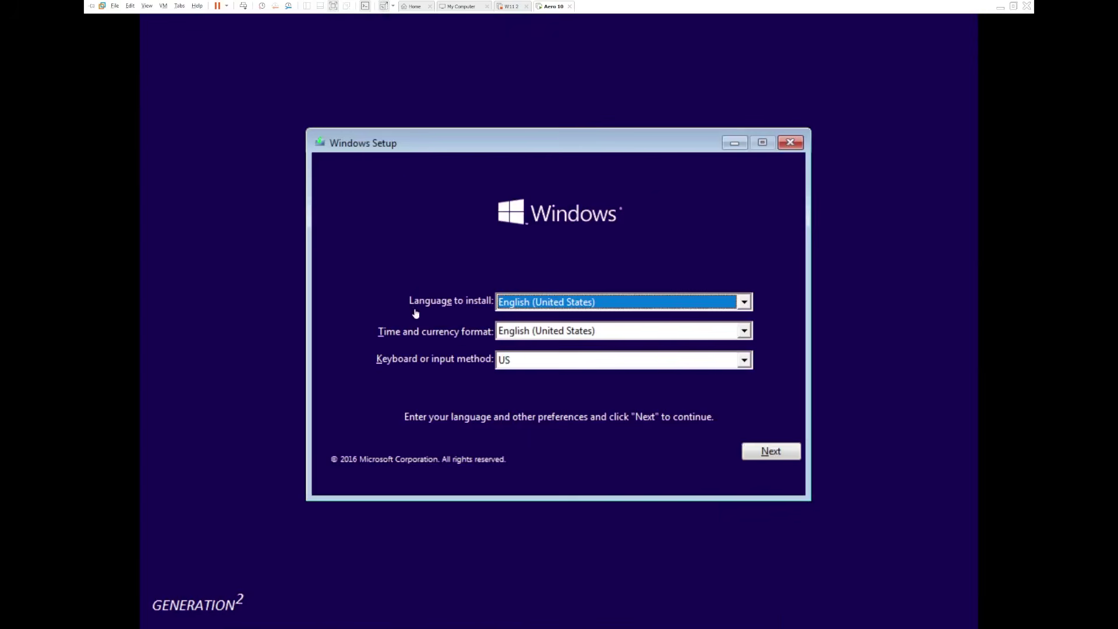
pyautogui.click(284, 592)
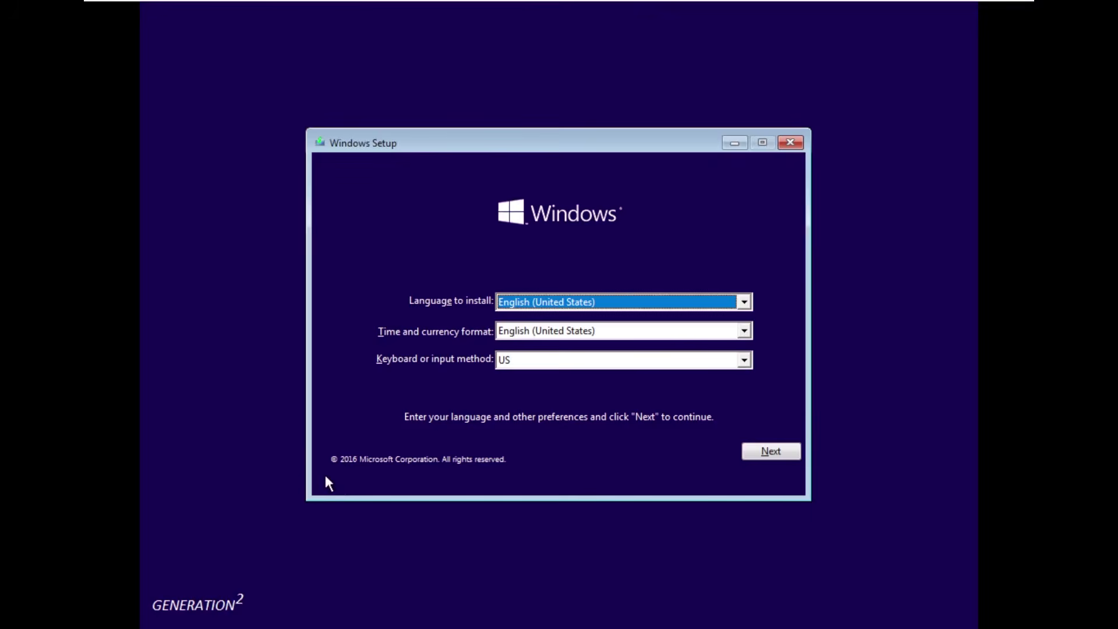
pyautogui.click(751, 451)
pyautogui.click(556, 330)
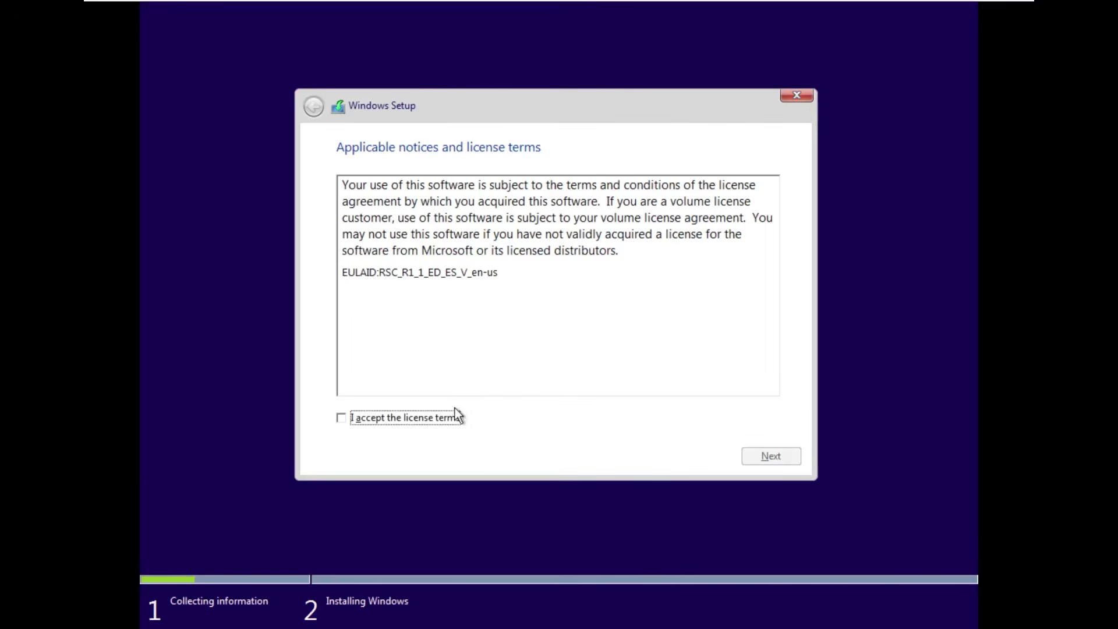
# Step: Accept the license terms, choose the installation type and proceed with installing Windows
pyautogui.click(455, 417)
pyautogui.click(768, 456)
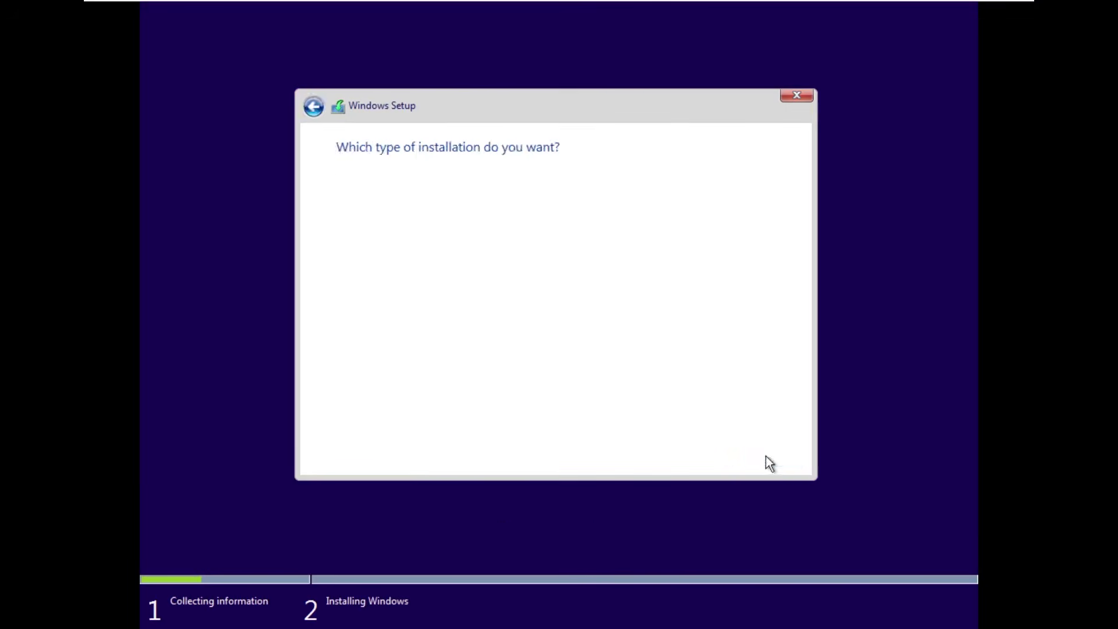
pyautogui.click(576, 307)
pyautogui.click(753, 462)
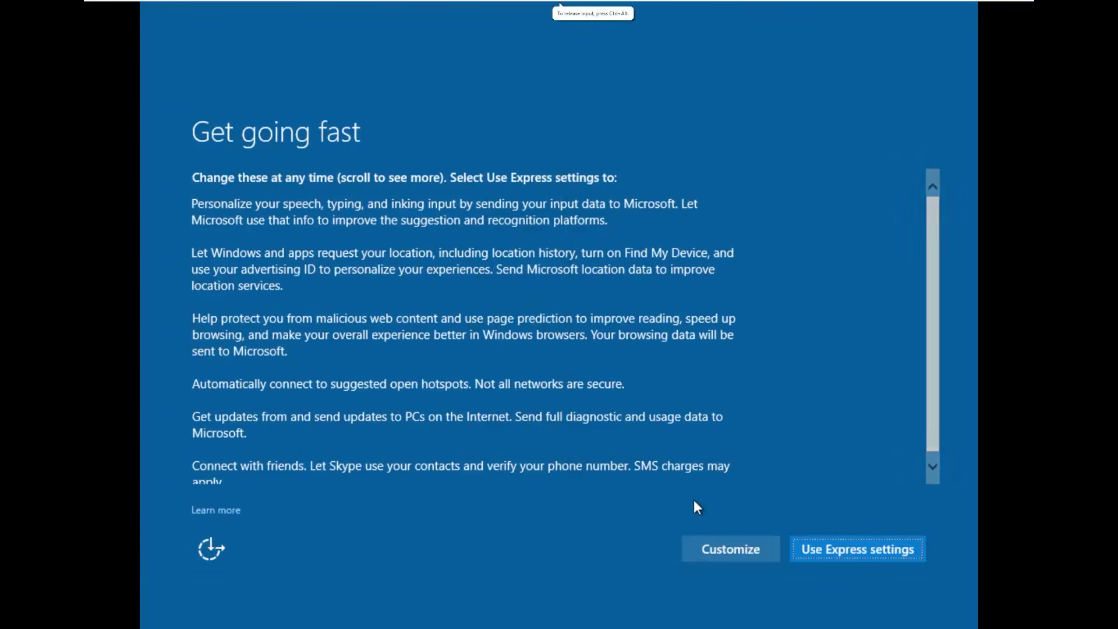
# Step: Use Express settings and choose Join a local Active Directory domain as the way to connect
pyautogui.scroll(-1, 928, 414)
pyautogui.click(886, 541)
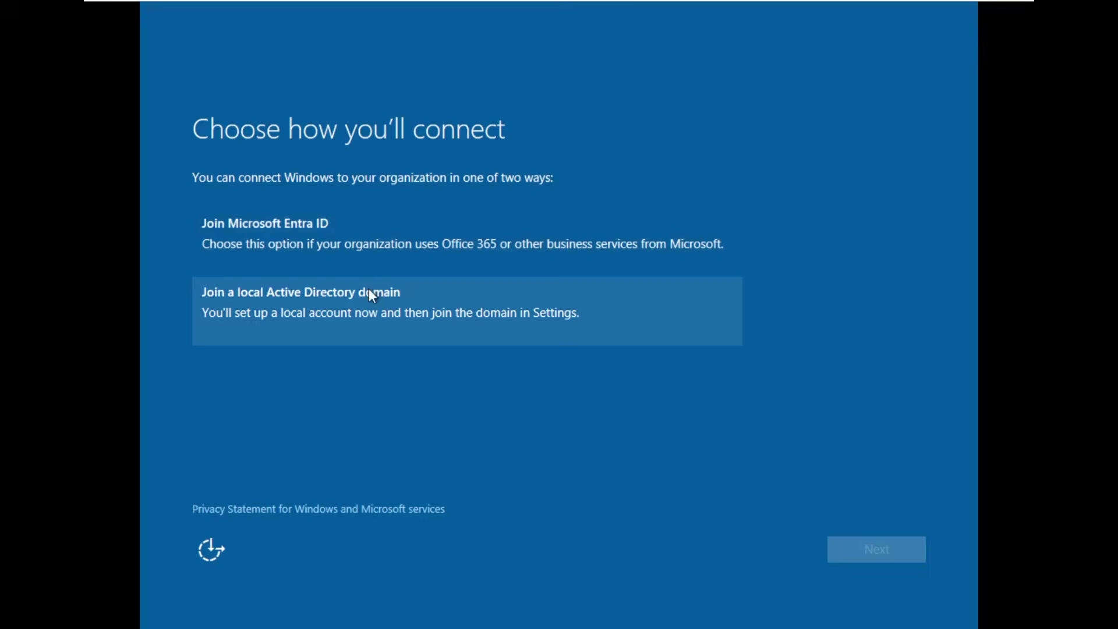
pyautogui.click(369, 288)
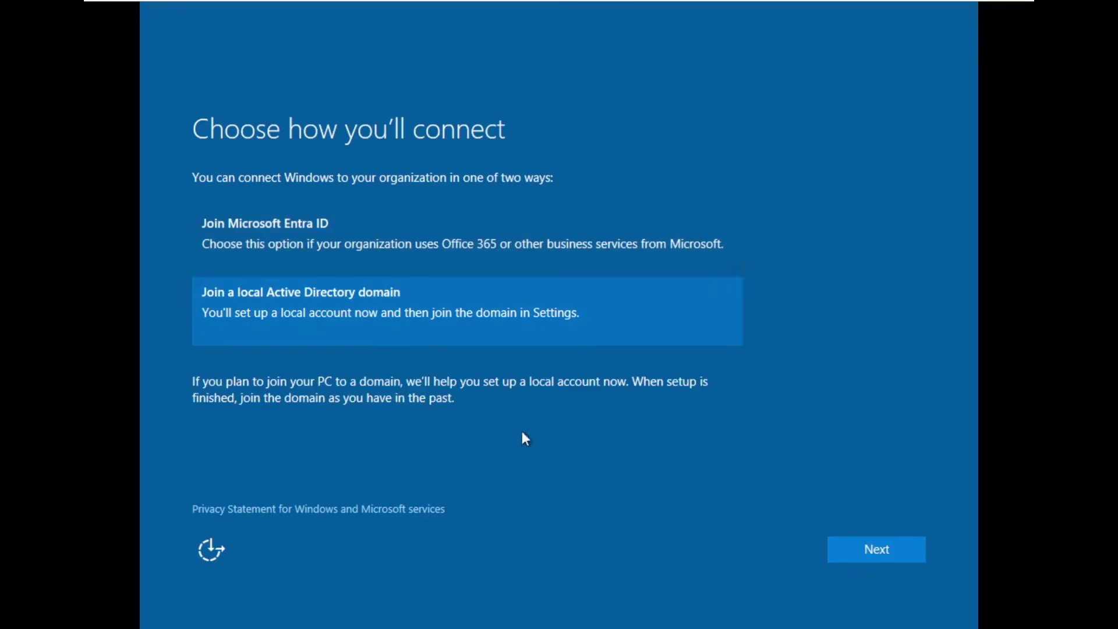
pyautogui.click(892, 551)
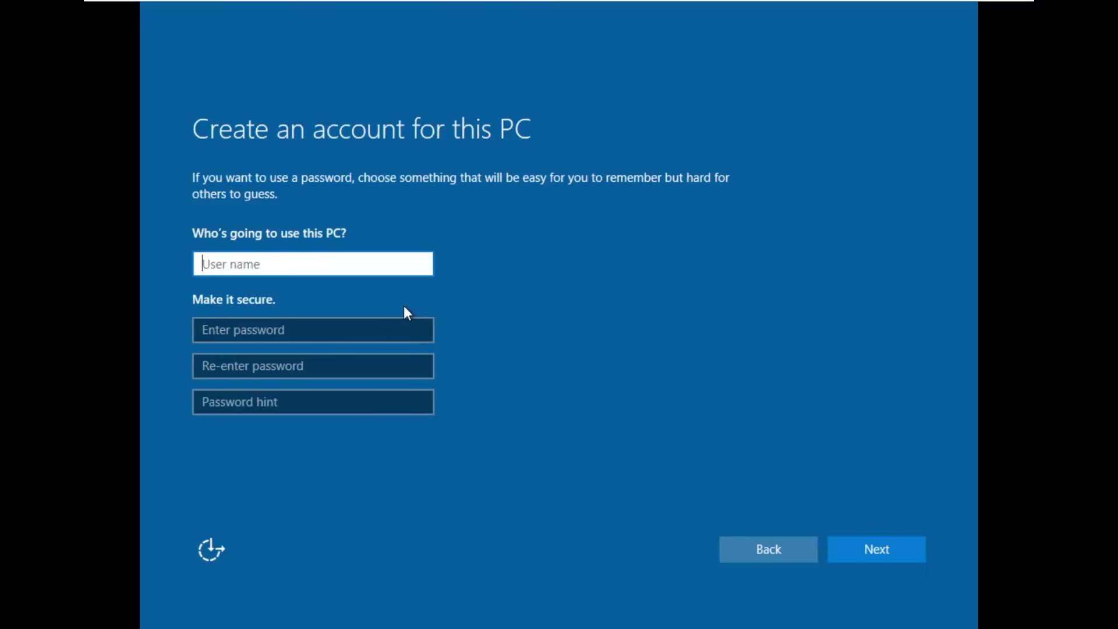
# Step: Create the local account for this PC with the user name Windows and no password
pyautogui.write('Windi')
pyautogui.press('BackSpace')
pyautogui.write('ows')
pyautogui.press('Return')
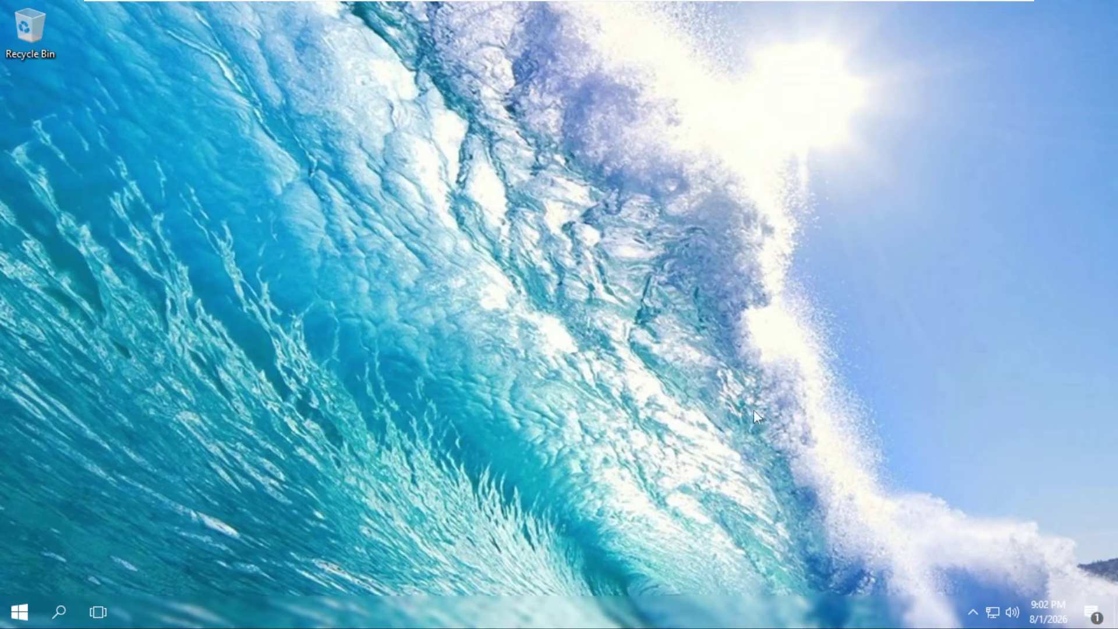
# Step: Open the Recycle Bin from the desktop, shift its window slightly to view the frame, and close it
pyautogui.moveTo(285, 324); pyautogui.dragTo(839, 444)
pyautogui.moveTo(546, 200); pyautogui.dragTo(780, 362)
pyautogui.doubleClick(45, 55)
pyautogui.moveTo(484, 84); pyautogui.dragTo(459, 99)
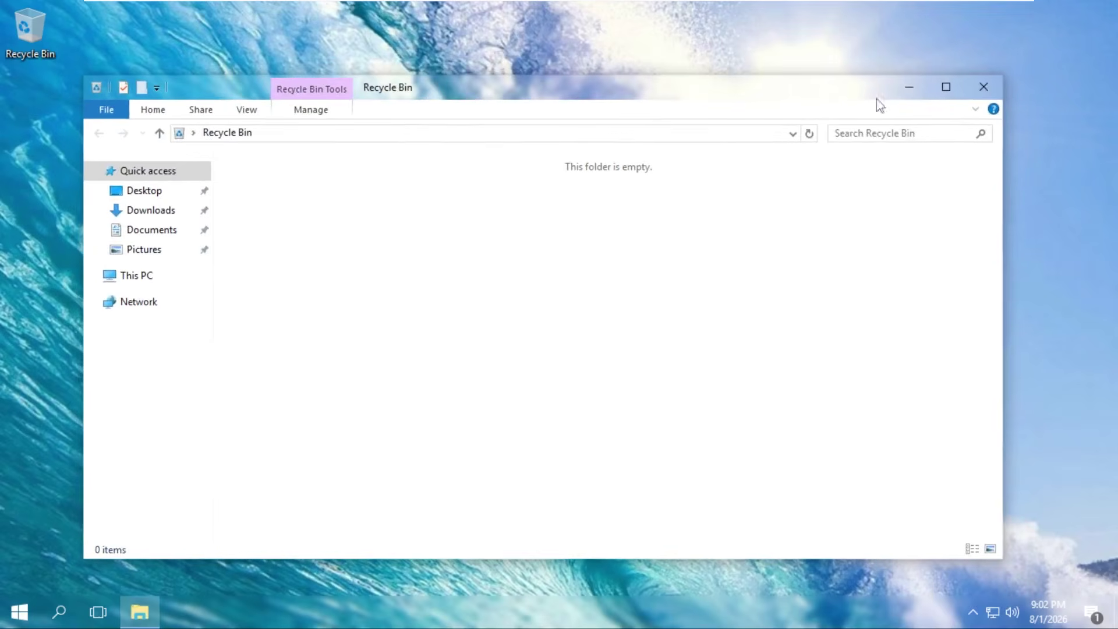
pyautogui.click(982, 88)
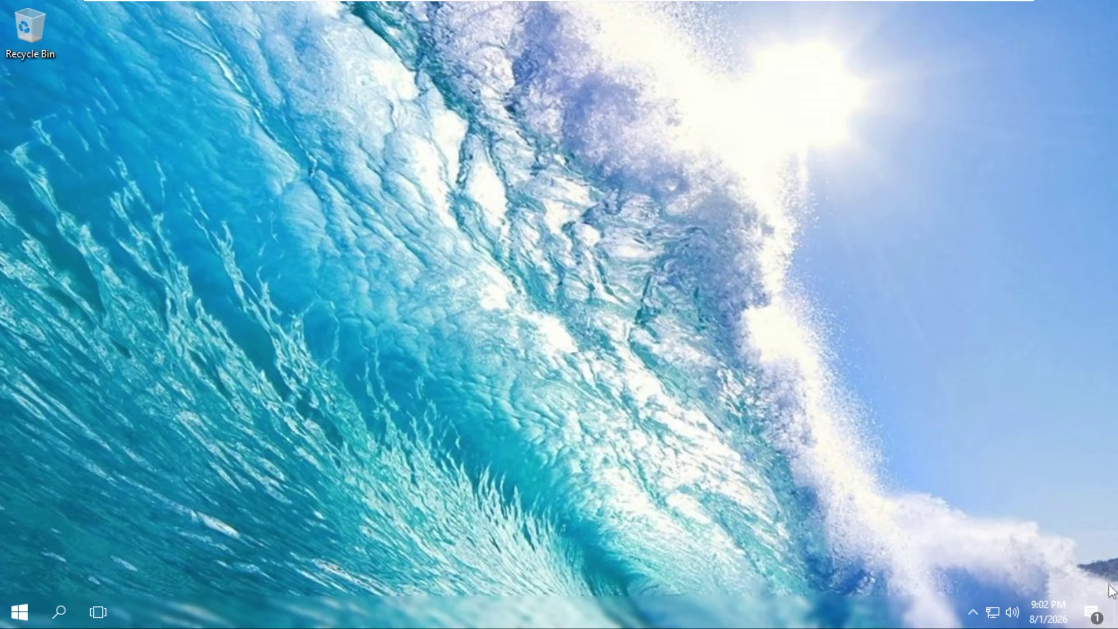
# Step: Examine the Action Center by expanding the SmartScreen notification and the quick action tiles, and close it
pyautogui.click(1090, 613)
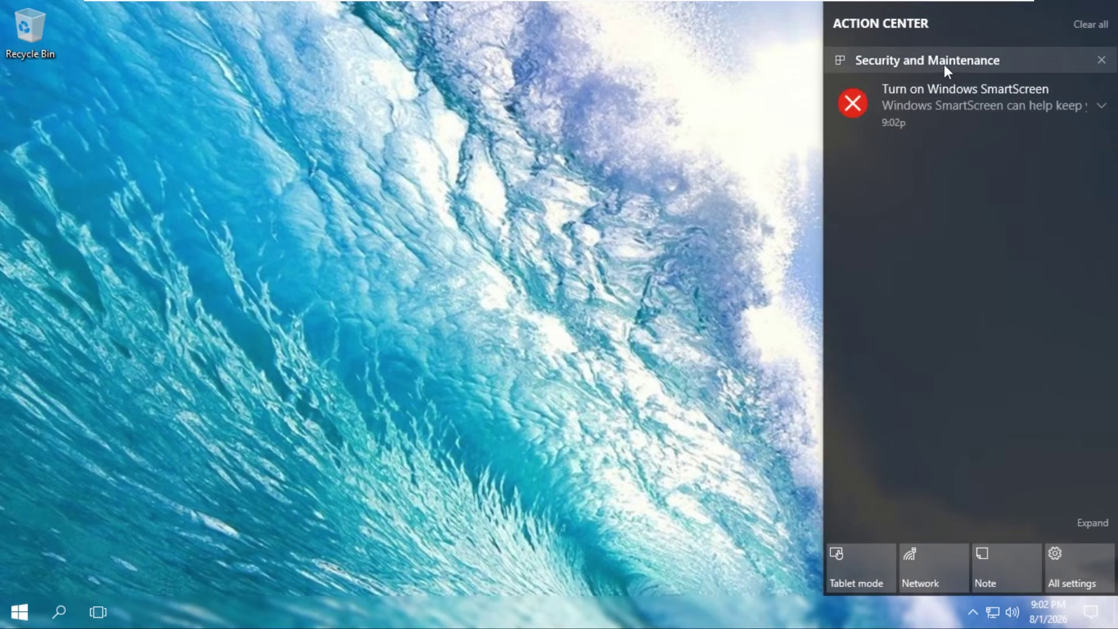
pyautogui.click(1101, 107)
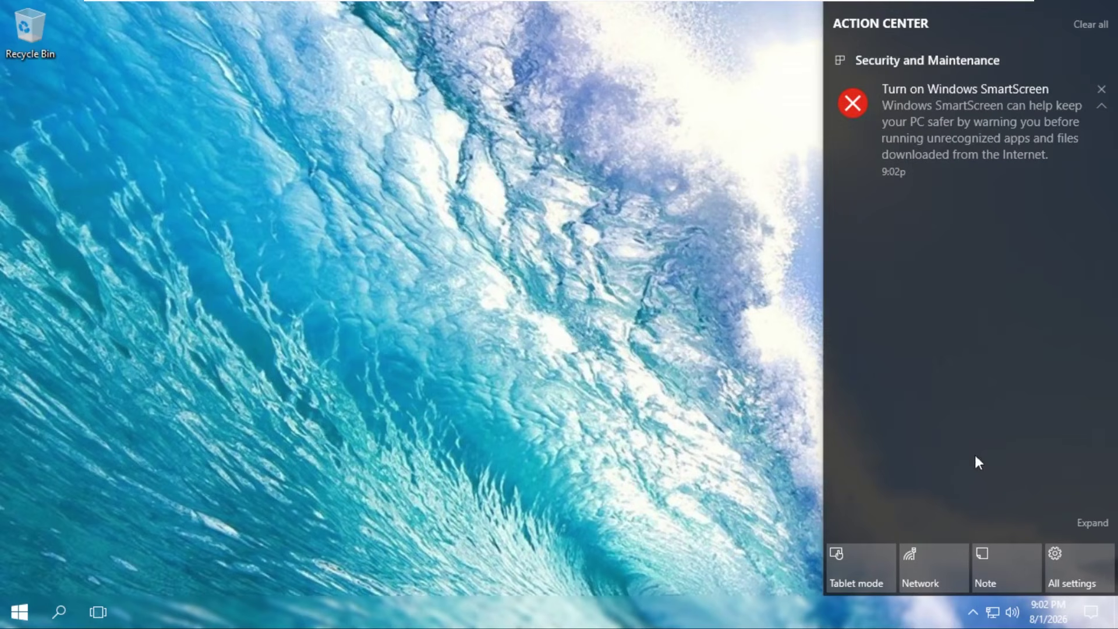
pyautogui.click(1081, 523)
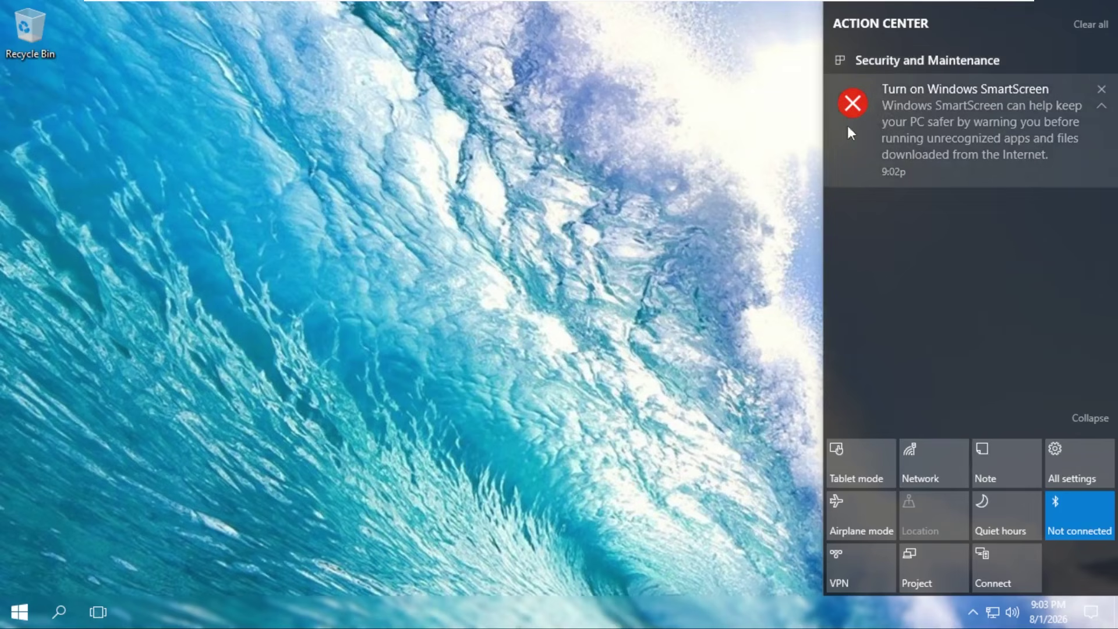
pyautogui.click(787, 228)
pyautogui.click(1090, 611)
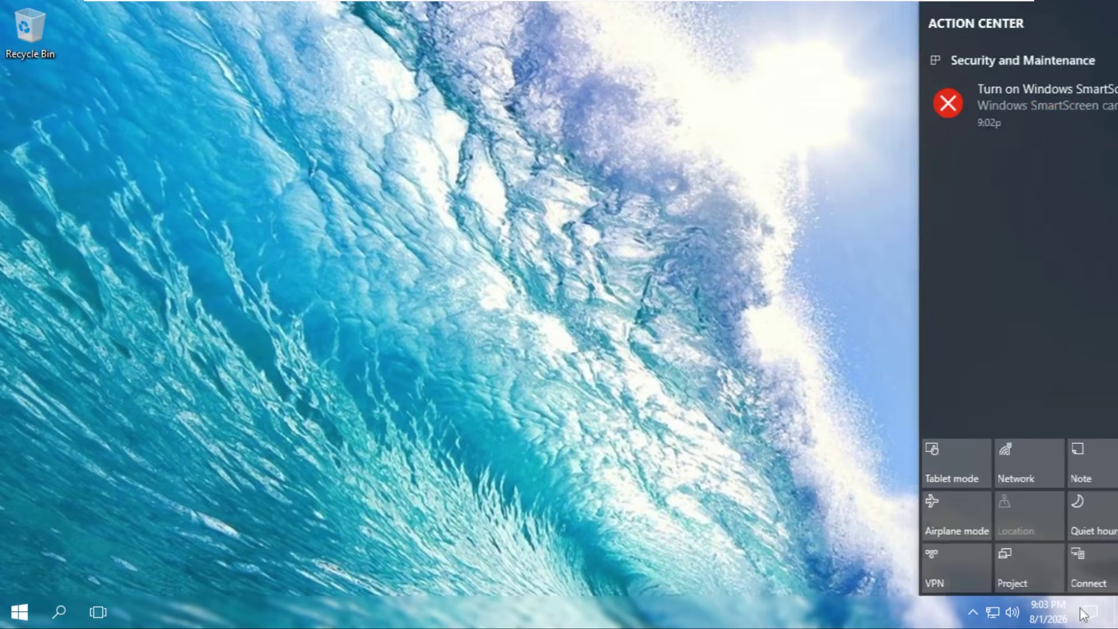
pyautogui.click(1091, 611)
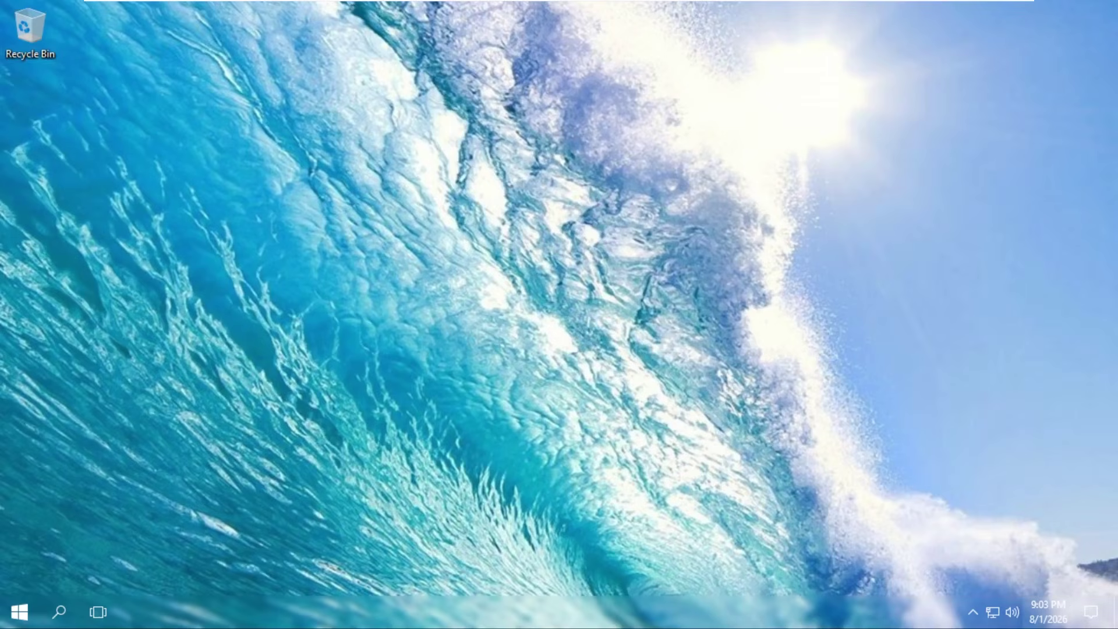
# Step: View the clock and calendar flyout, hide its agenda setup, and close the flyout
pyautogui.click(1043, 603)
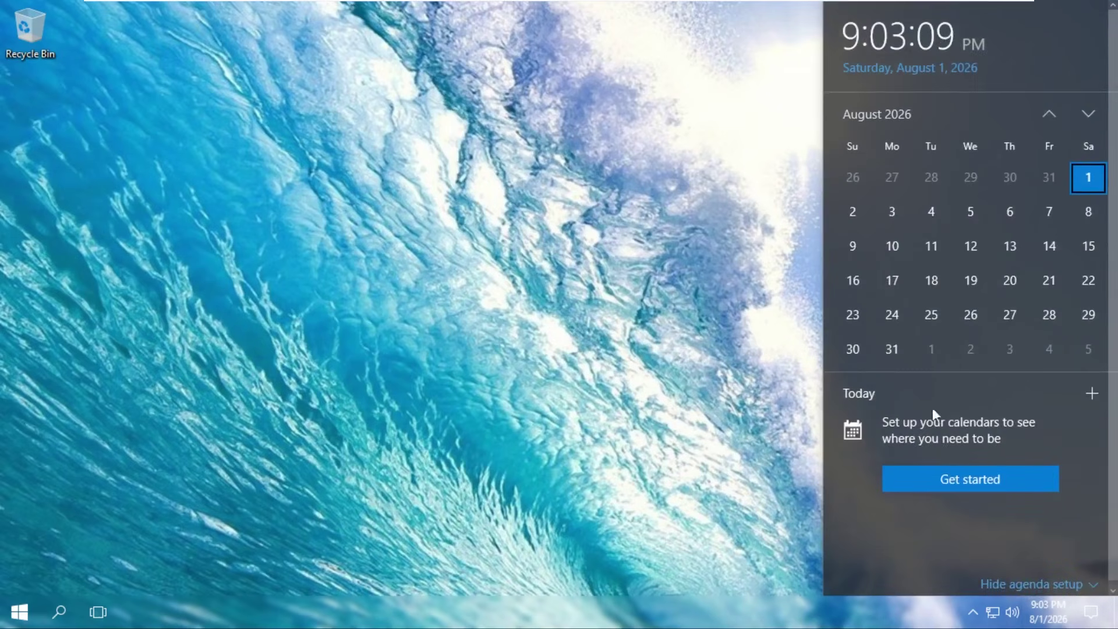
pyautogui.click(1055, 584)
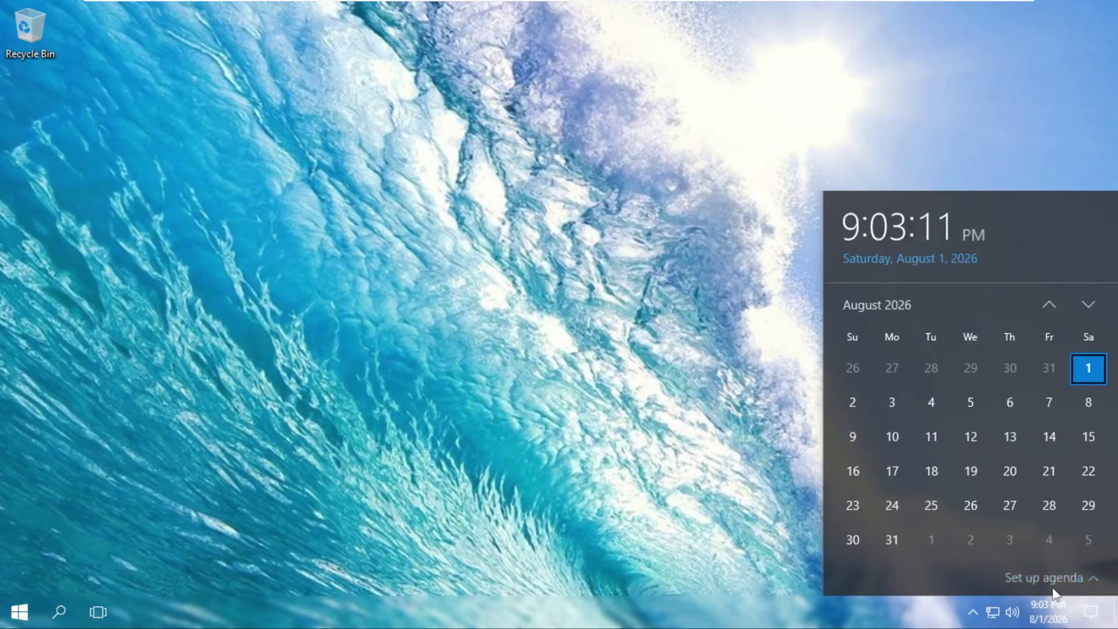
pyautogui.click(739, 284)
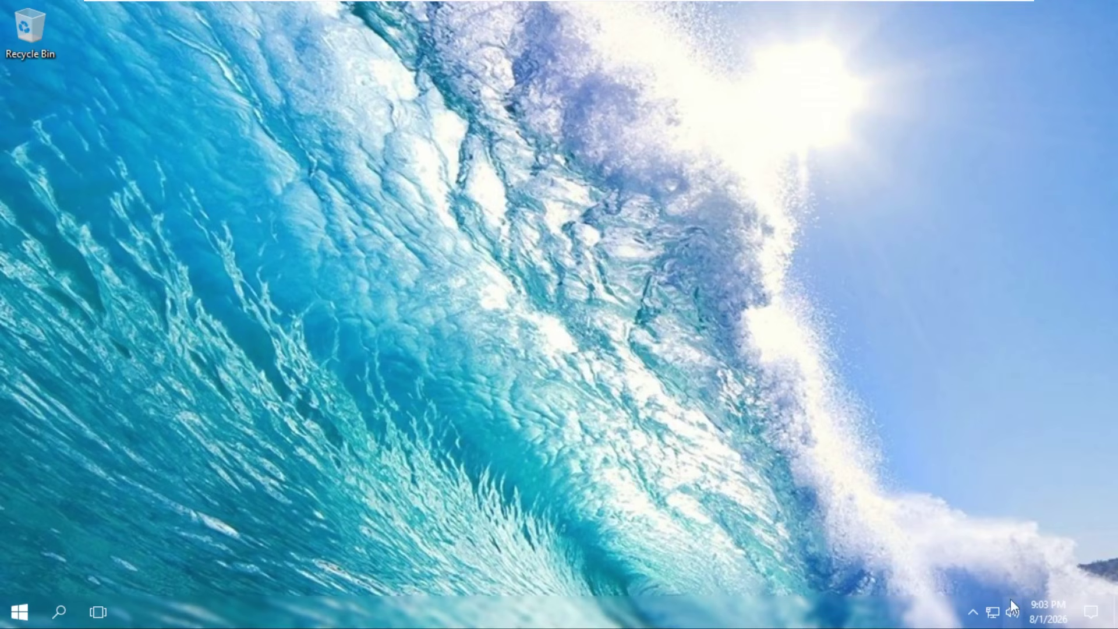
# Step: Adjust the system volume and check the network flyout
pyautogui.click(1012, 610)
pyautogui.moveTo(1000, 573); pyautogui.dragTo(1019, 576)
pyautogui.click(837, 210)
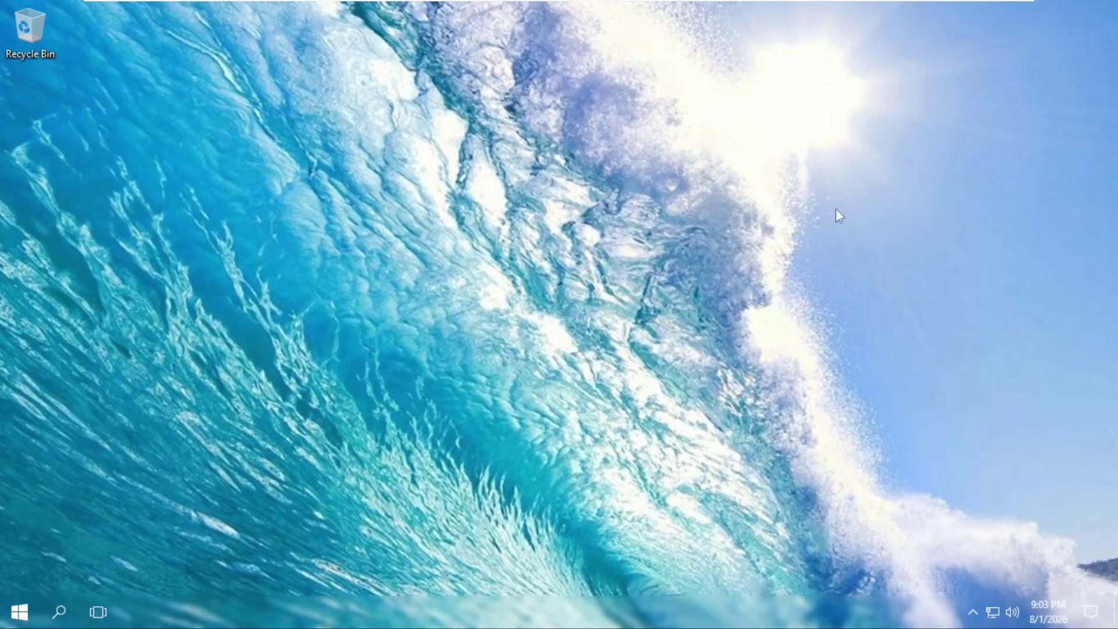
pyautogui.click(993, 611)
# Step: Switch the taskbar transparency style to Clear and, after that, to Normal
pyautogui.click(972, 611)
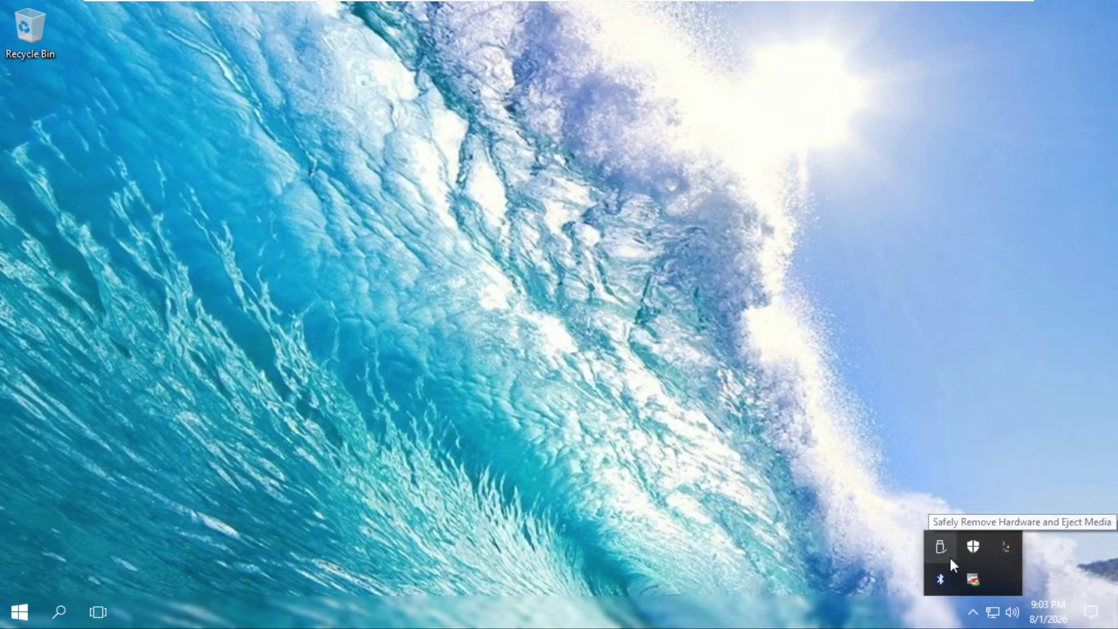
pyautogui.rightClick(1006, 551)
pyautogui.click(1019, 582)
pyautogui.rightClick(1006, 551)
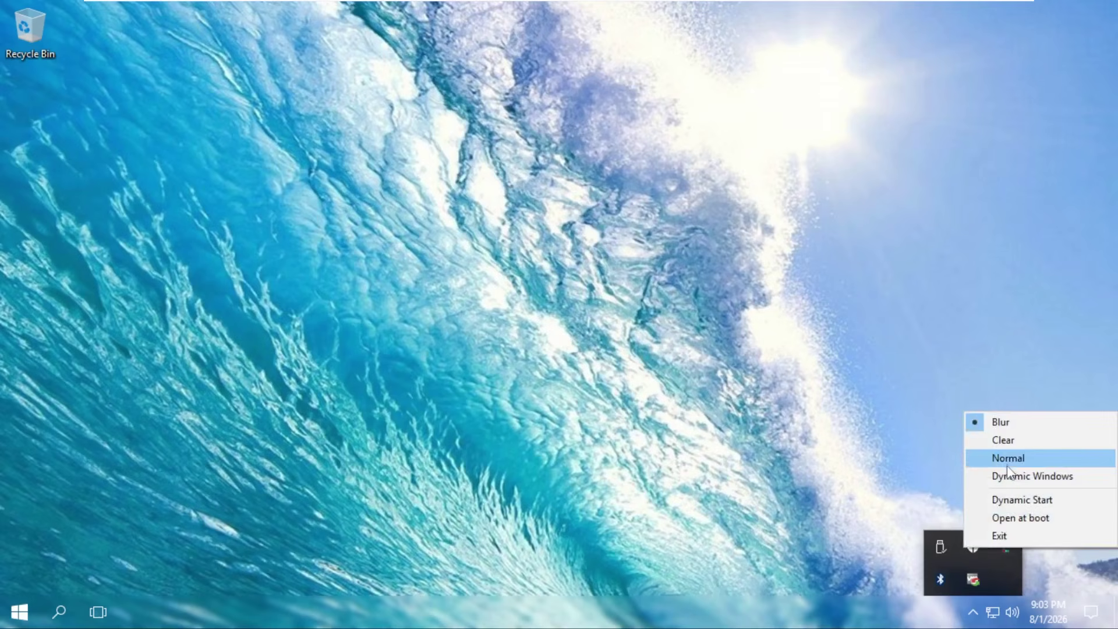
pyautogui.click(1007, 440)
pyautogui.click(972, 610)
pyautogui.rightClick(1006, 550)
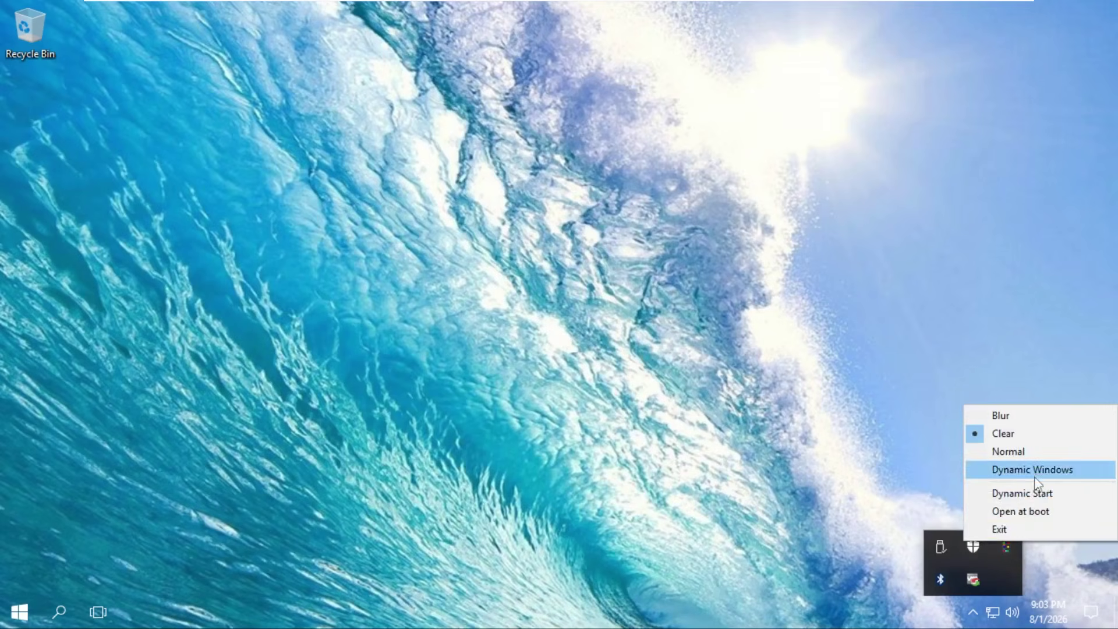
pyautogui.click(1036, 453)
# Step: Try the Dynamic Windows taskbar style and return the taskbar to Blur
pyautogui.click(972, 610)
pyautogui.rightClick(1005, 551)
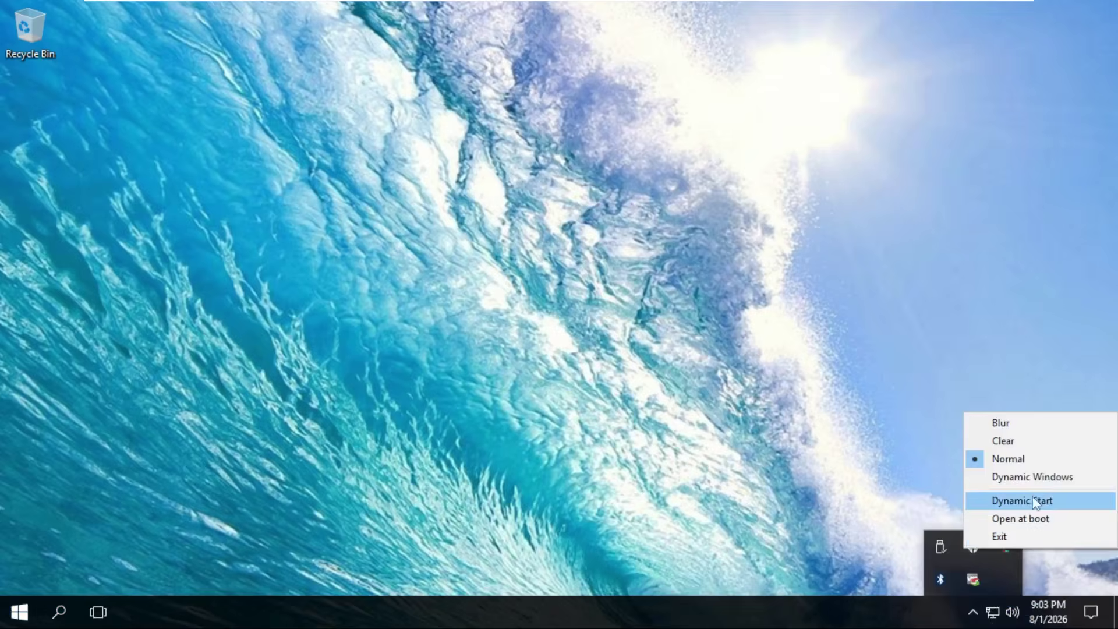
pyautogui.click(1031, 477)
pyautogui.click(972, 610)
pyautogui.rightClick(1002, 550)
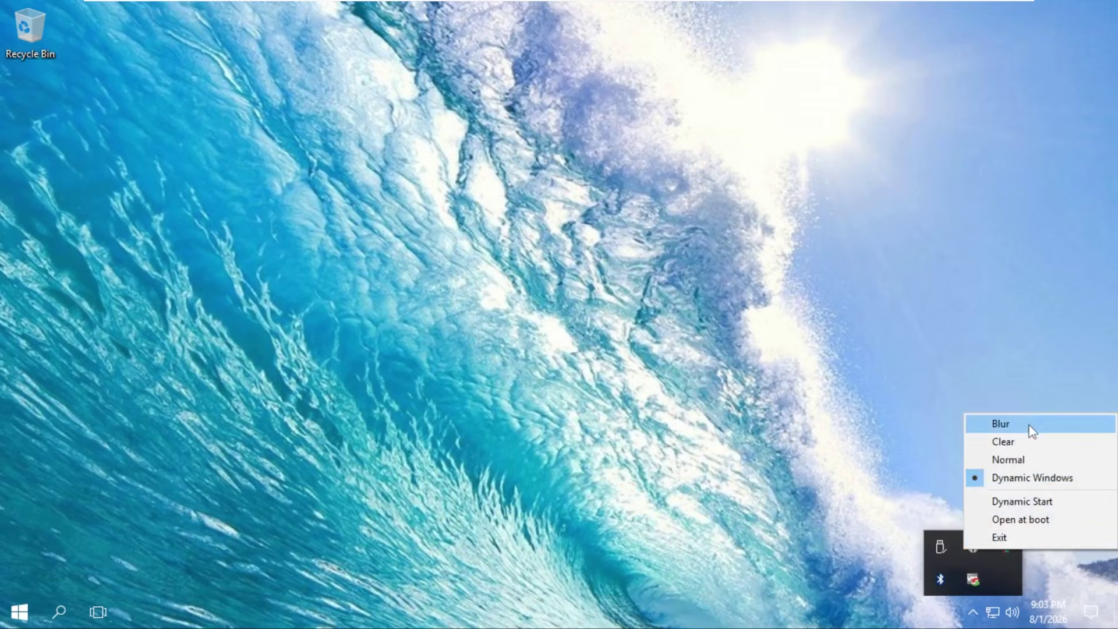
pyautogui.click(1031, 429)
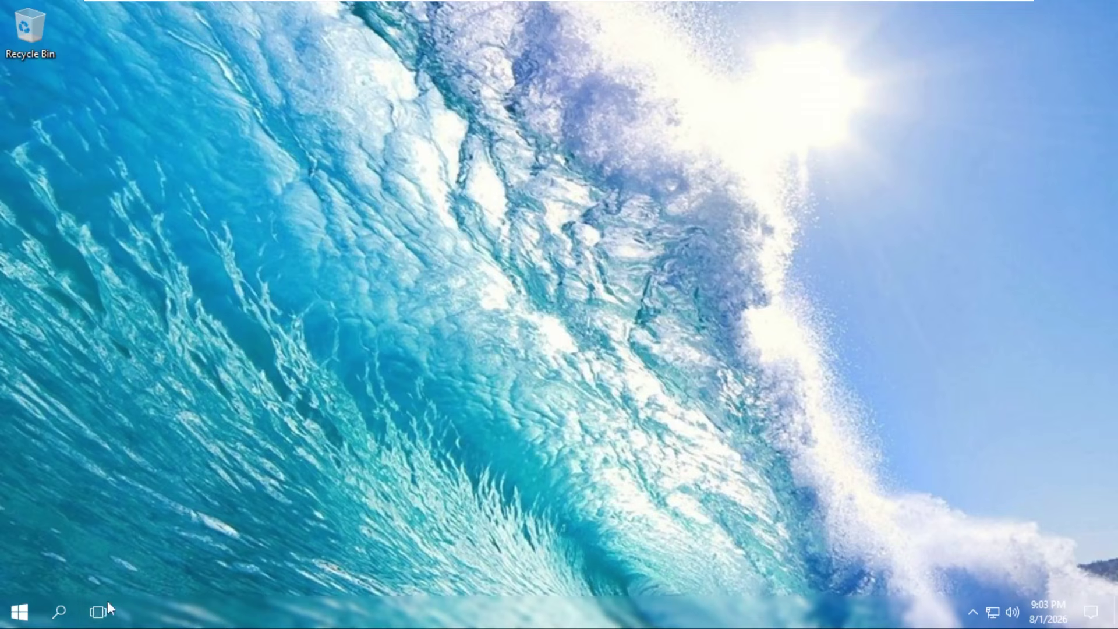
# Step: Add a second virtual desktop in Task View, remove it, and return to the desktop
pyautogui.click(93, 614)
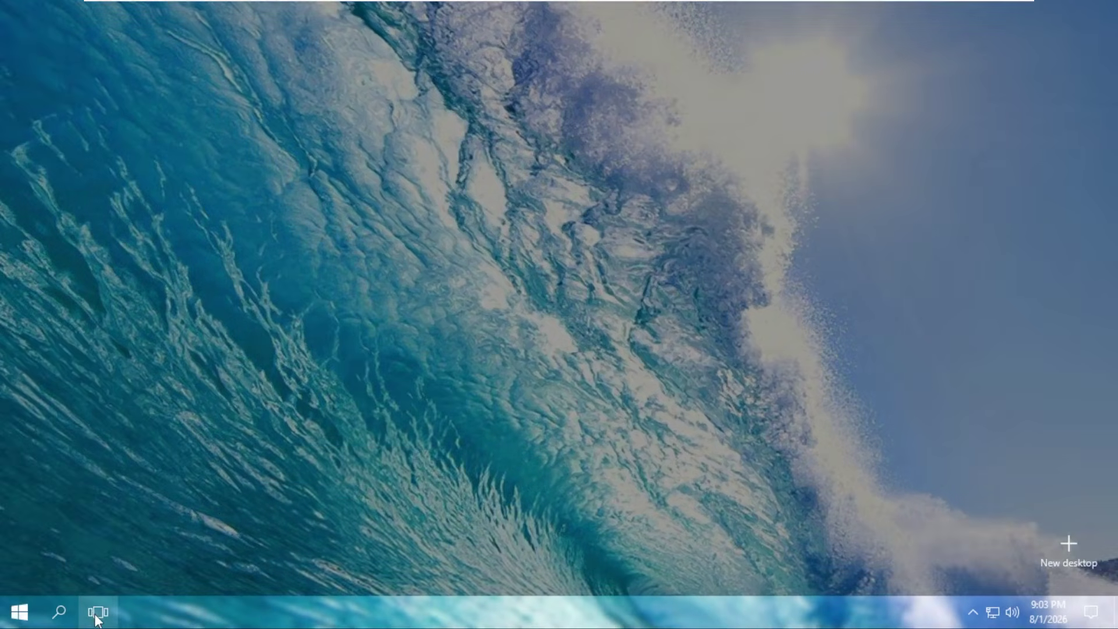
pyautogui.click(95, 618)
pyautogui.click(100, 616)
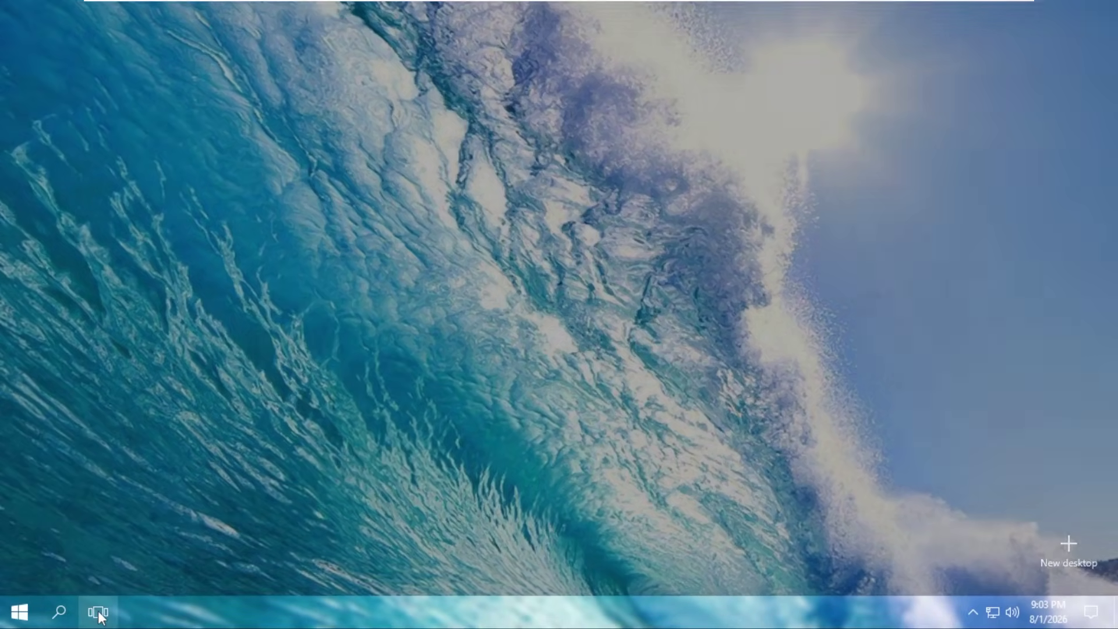
pyautogui.click(1071, 552)
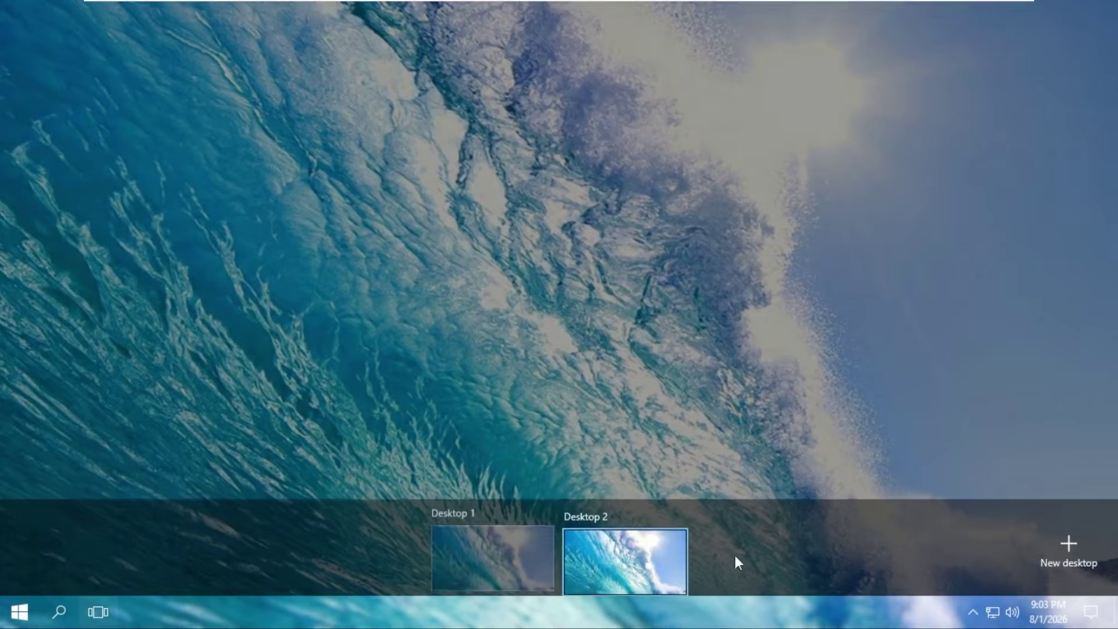
pyautogui.click(677, 511)
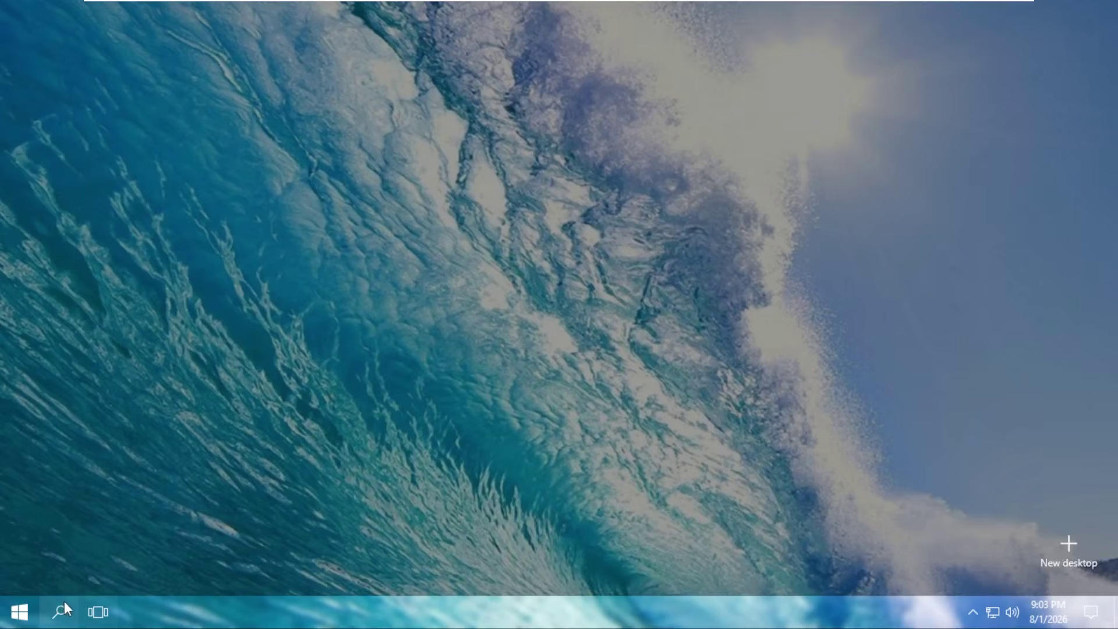
pyautogui.click(98, 605)
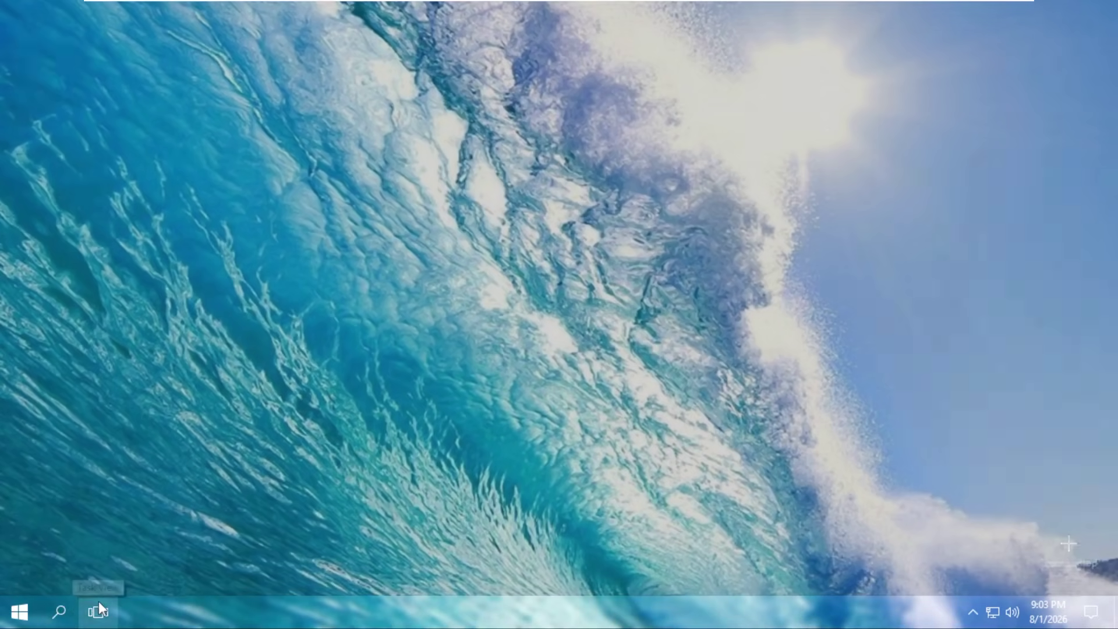
pyautogui.click(100, 600)
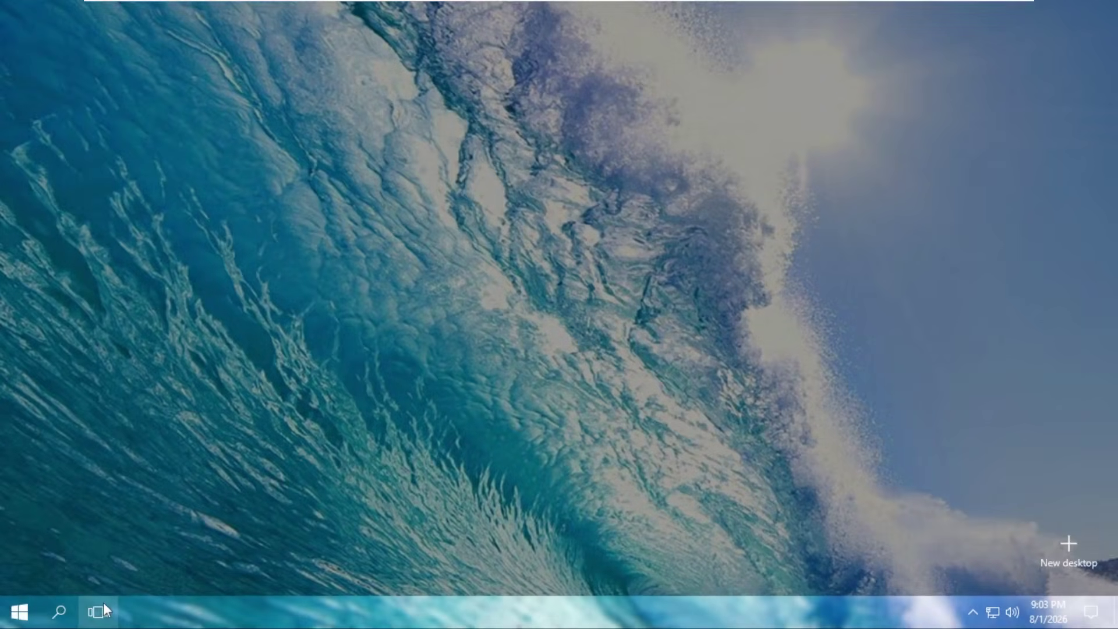
pyautogui.click(103, 602)
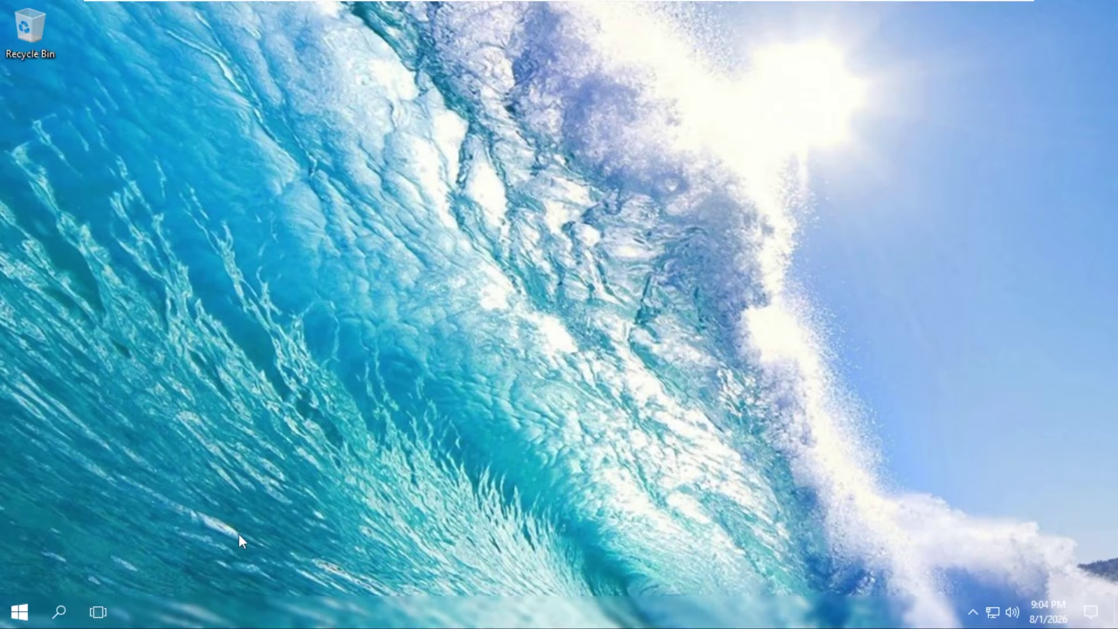
# Step: Open the Windows search pane, view its settings page, return to its home page, and close the pane
pyautogui.click(60, 611)
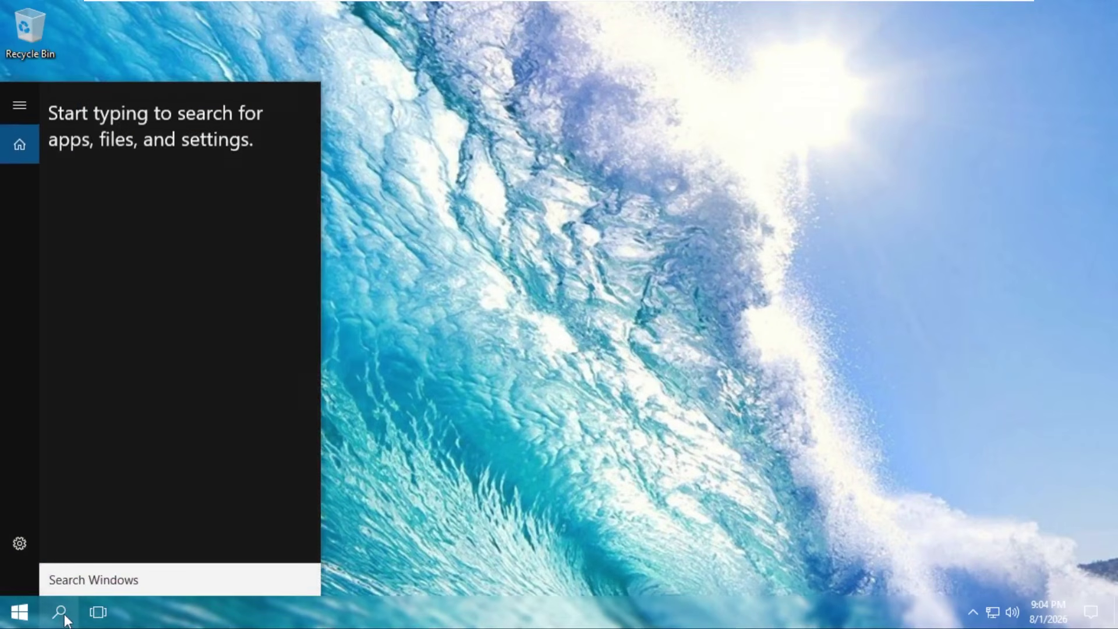
pyautogui.click(20, 106)
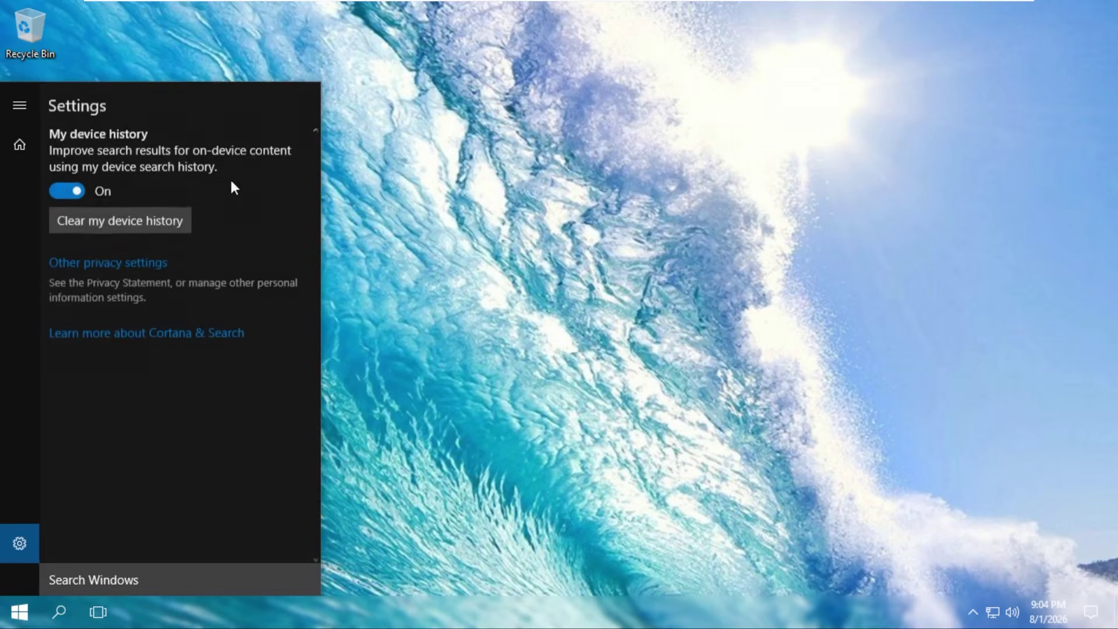
pyautogui.click(33, 133)
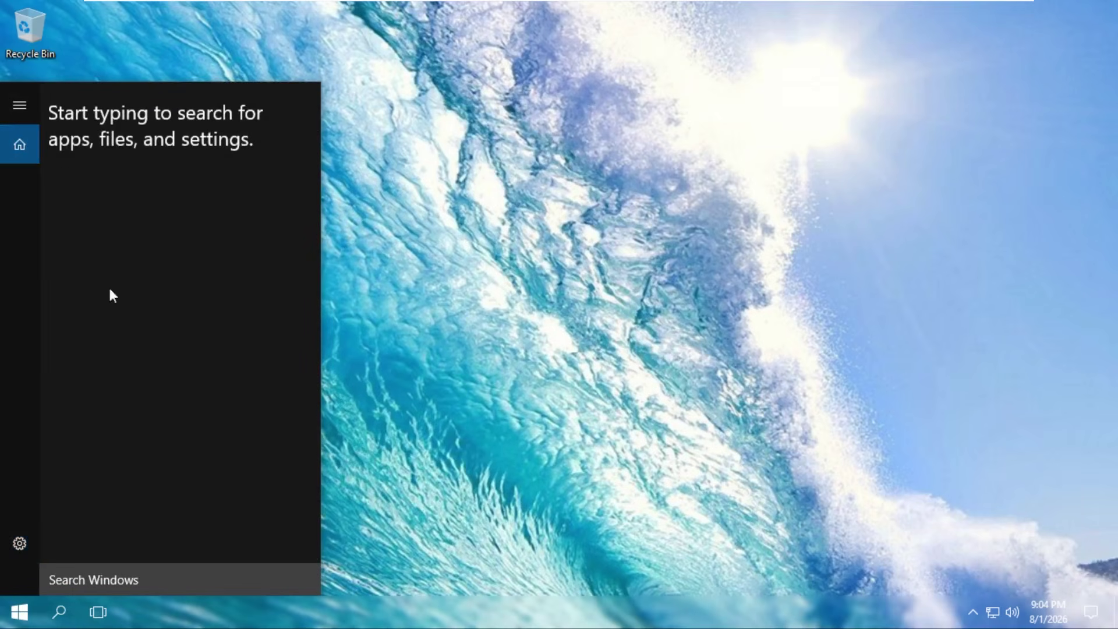
pyautogui.click(2, 622)
# Step: List all programs in the Start menu and expand the Apps, Maintenance, Startup and Windows Accessories folders
pyautogui.click(33, 603)
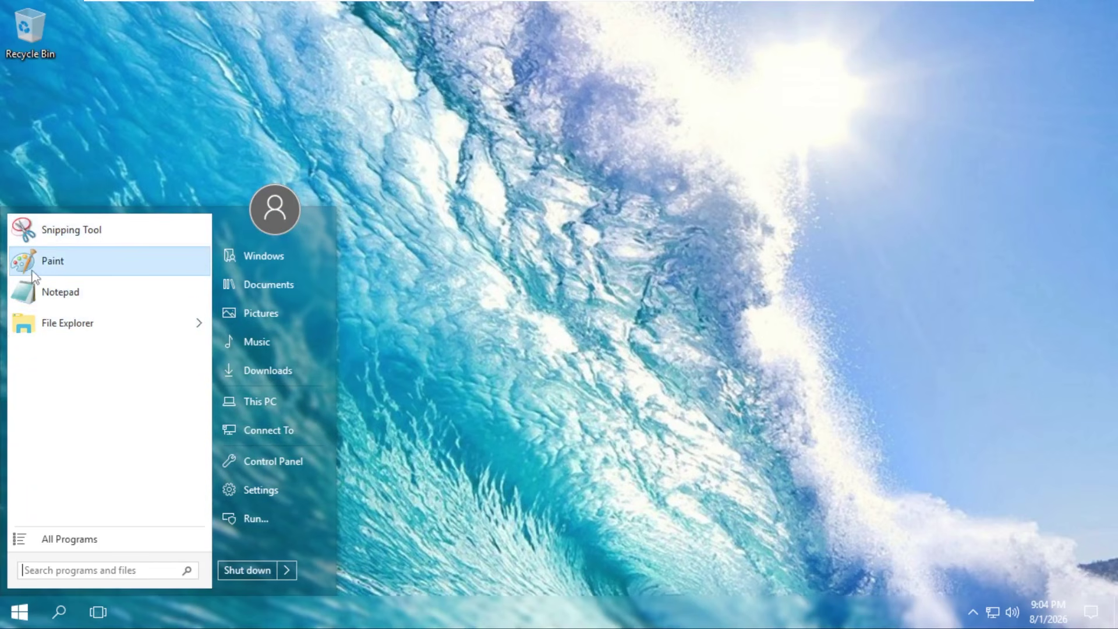
pyautogui.click(87, 538)
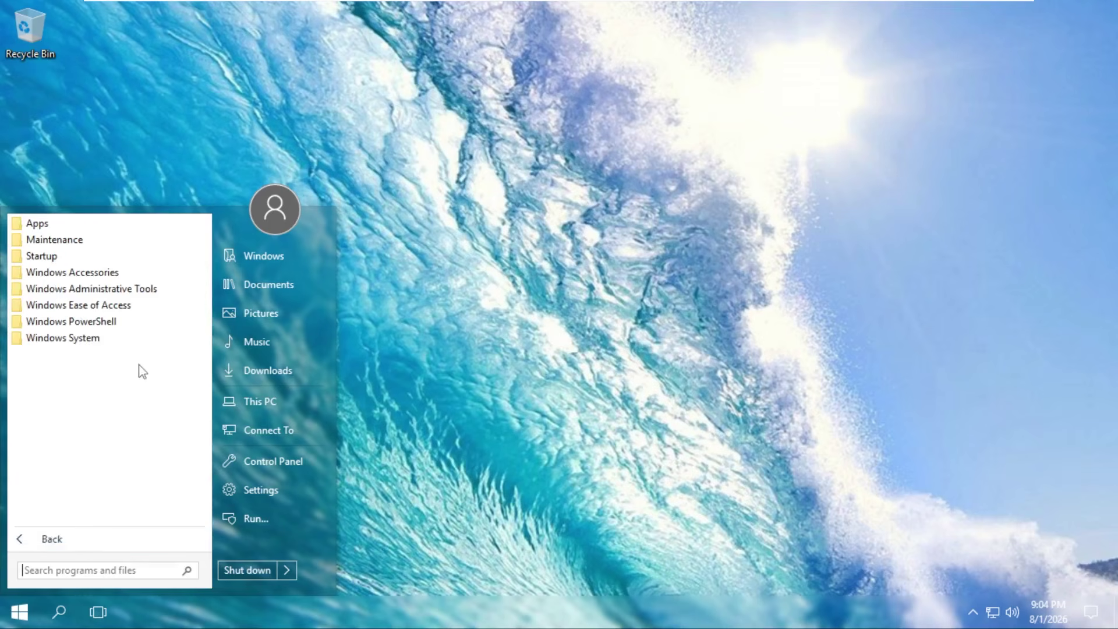
pyautogui.click(84, 225)
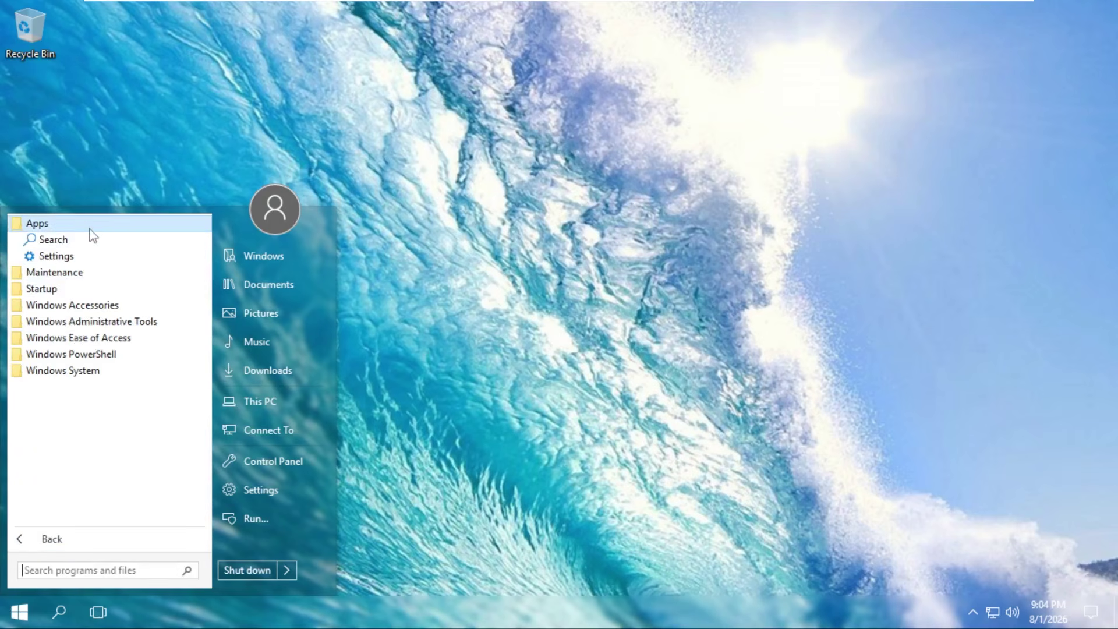
pyautogui.click(65, 272)
pyautogui.click(87, 305)
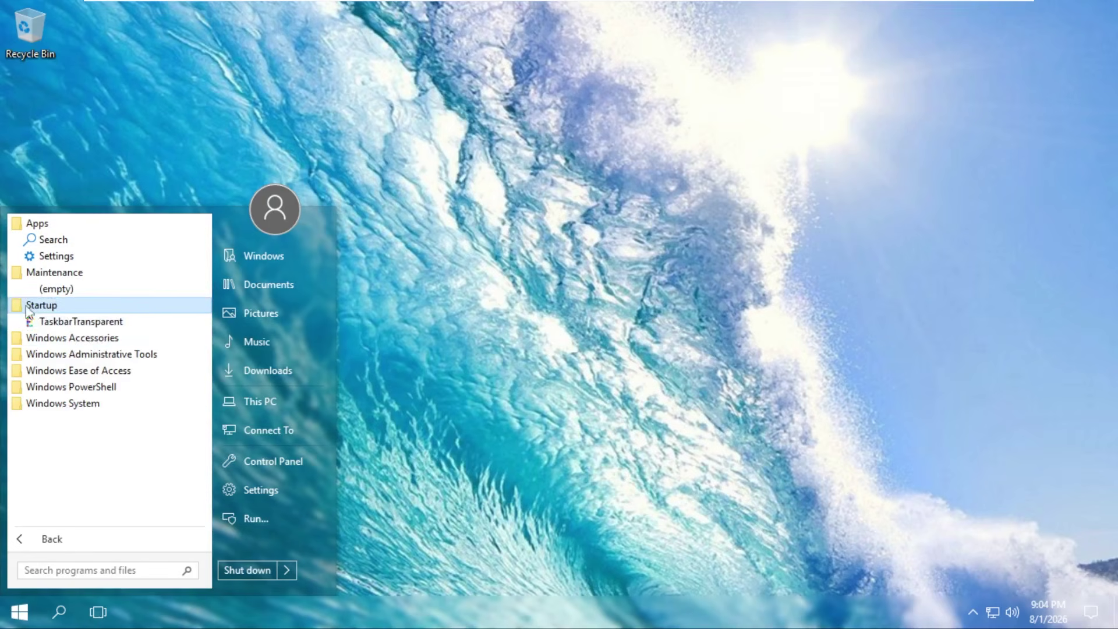
pyautogui.click(76, 339)
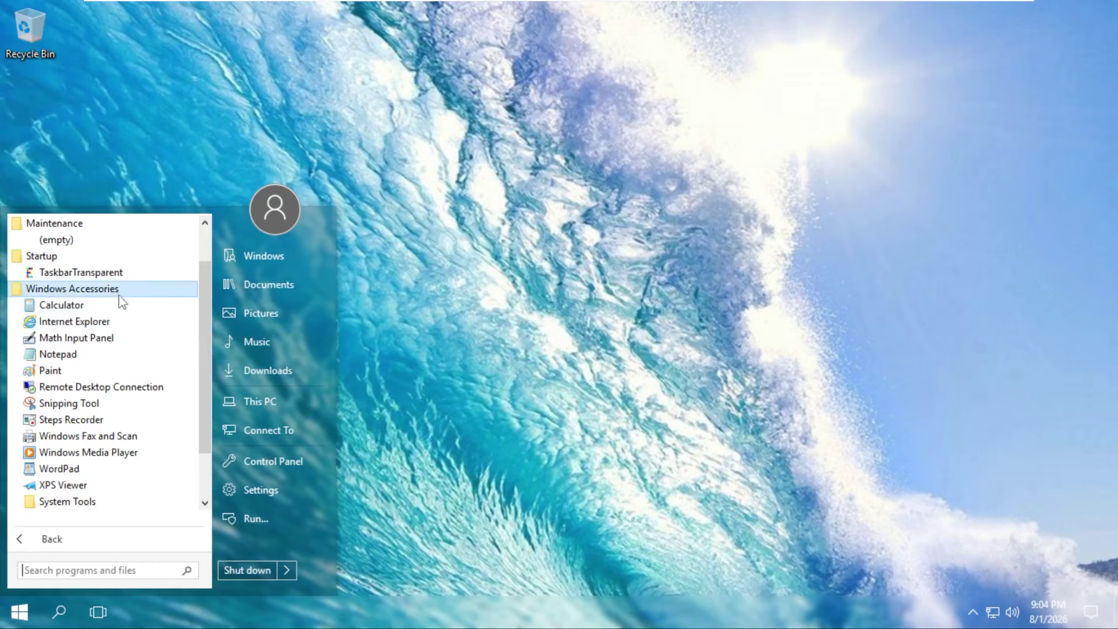
# Step: Expand the System Tools and Windows Administrative Tools folders and look through their program entries
pyautogui.scroll(-1, 117, 302)
pyautogui.click(86, 451)
pyautogui.scroll(-1, 96, 425)
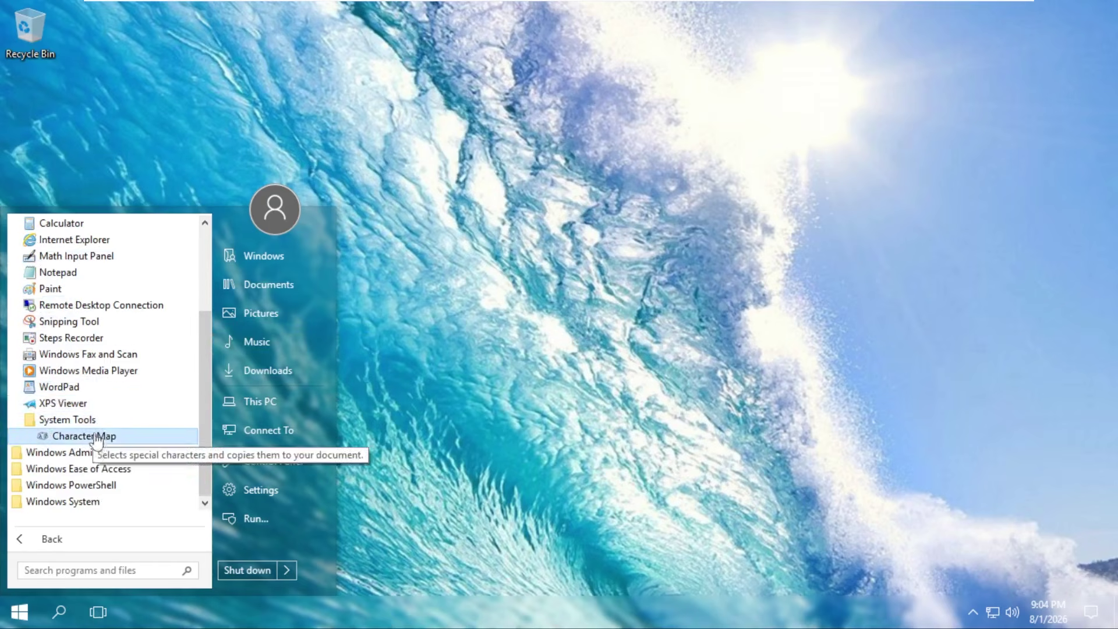
pyautogui.click(101, 452)
pyautogui.scroll(-2, 103, 431)
pyautogui.scroll(2, 116, 366)
pyautogui.scroll(-2, 110, 419)
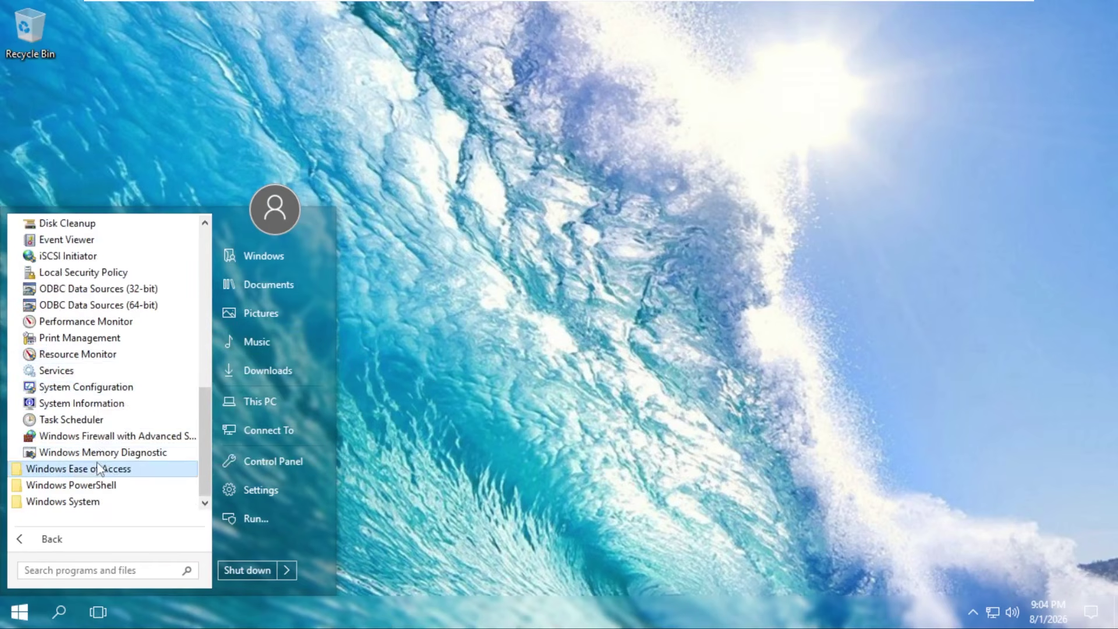
# Step: Expand the Windows Ease of Access, Windows PowerShell and Windows System folders in the program list
pyautogui.click(111, 468)
pyautogui.click(111, 485)
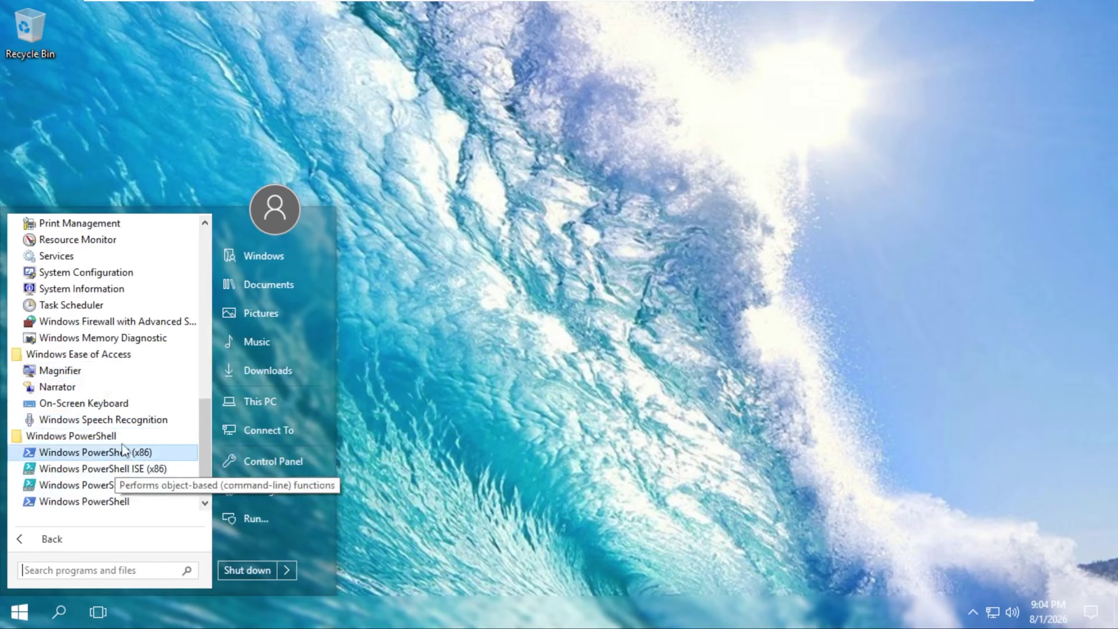
pyautogui.click(116, 512)
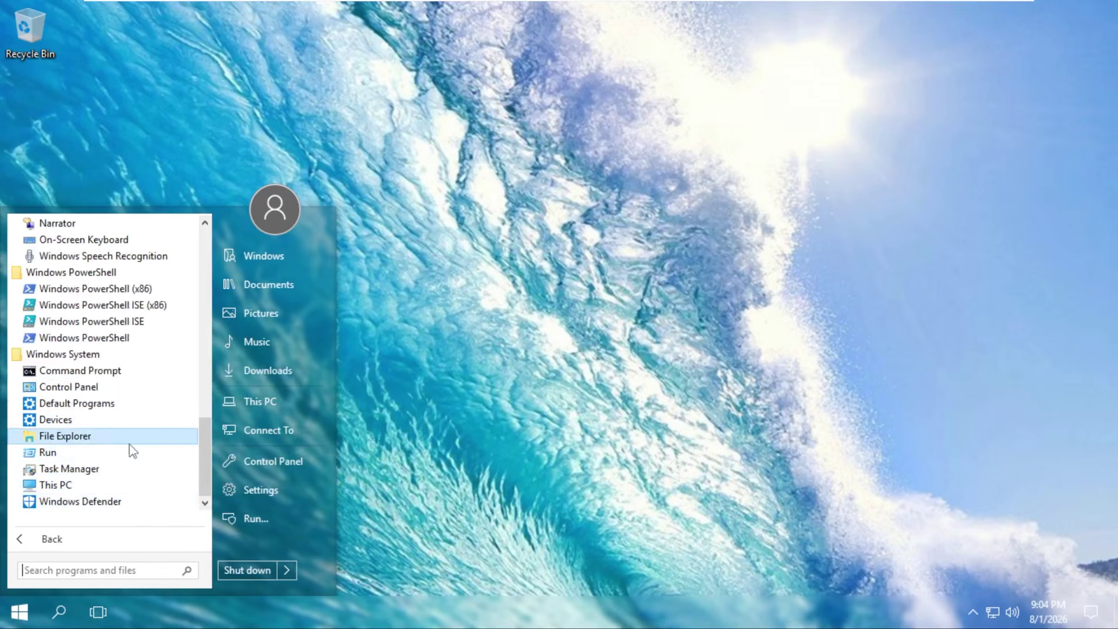
# Step: Open Windows Defender and dismiss its What's new dialog without turning on the suggested options
pyautogui.click(125, 501)
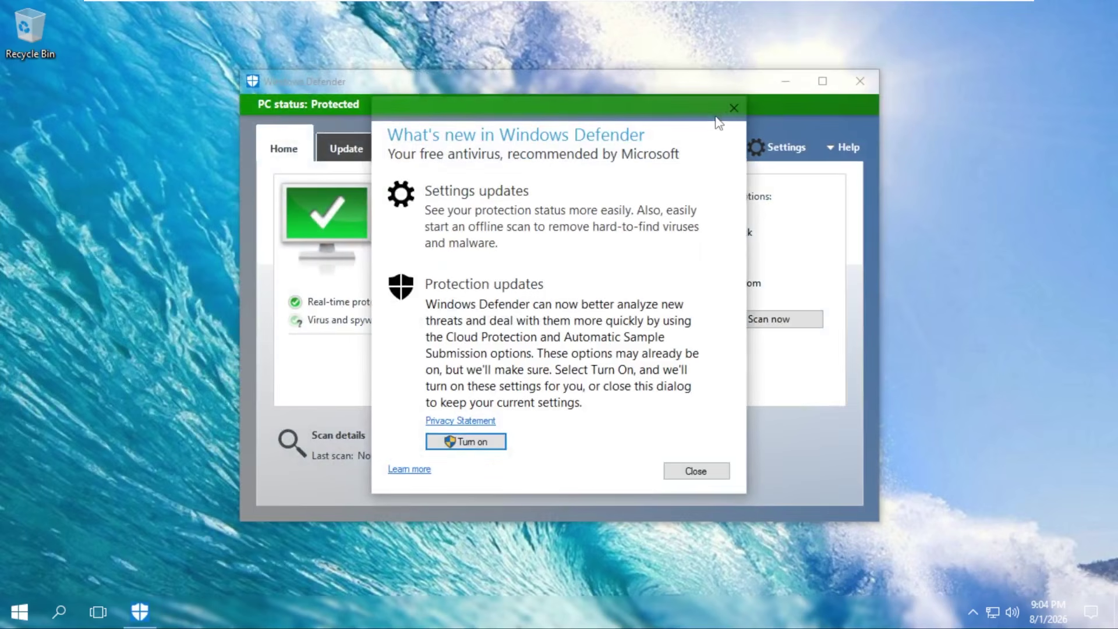
pyautogui.moveTo(682, 112); pyautogui.dragTo(690, 114)
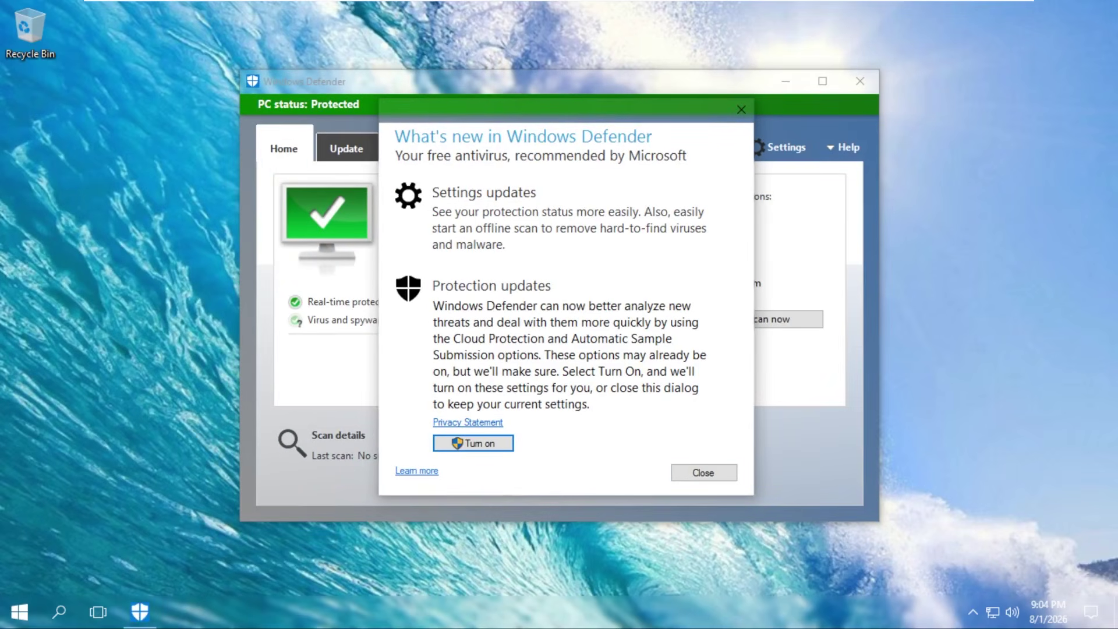
pyautogui.click(701, 472)
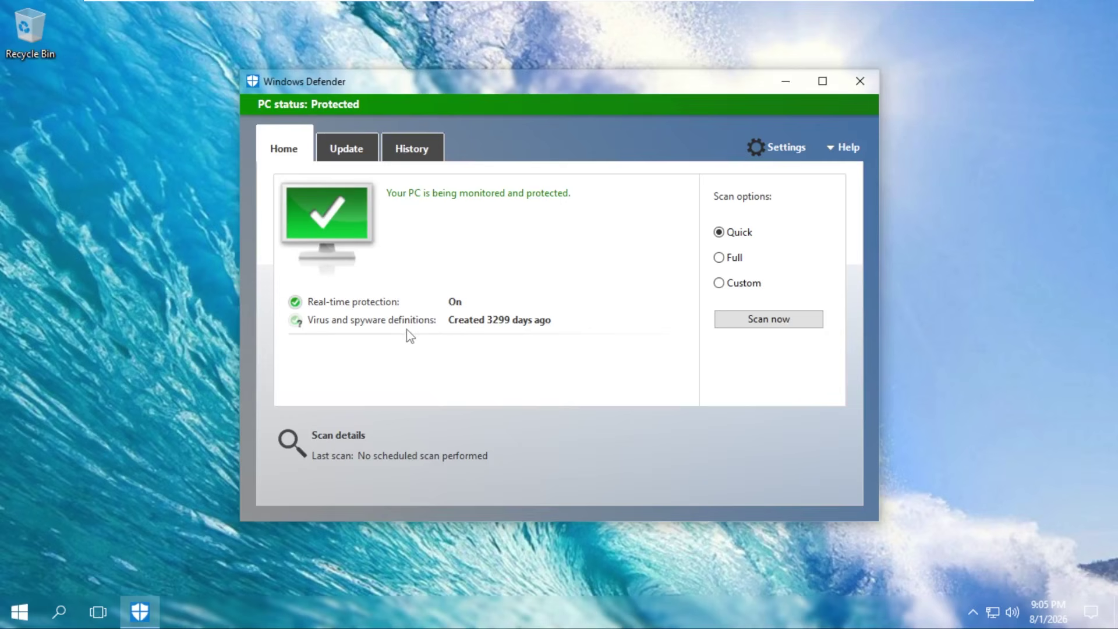
# Step: Test maximizing, restoring and moving the Windows Defender window, and close it
pyautogui.moveTo(504, 327)
pyautogui.click(822, 81)
pyautogui.moveTo(786, 9); pyautogui.dragTo(641, 127)
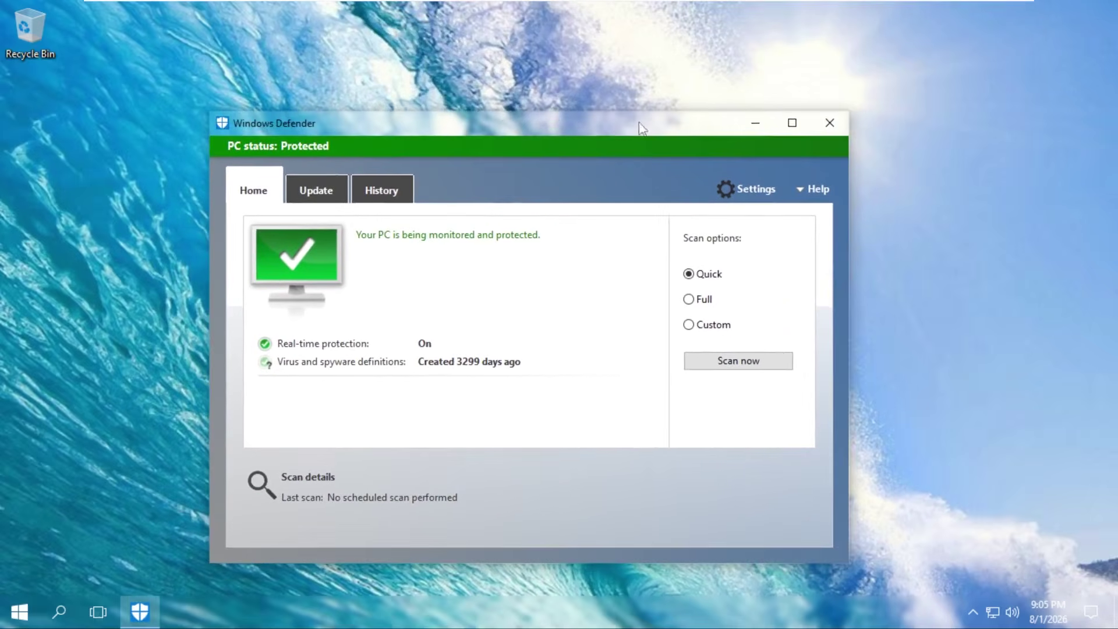
pyautogui.click(828, 123)
# Step: Open This PC from the Start menu, make its window narrower, and reposition it on the desktop
pyautogui.click(23, 621)
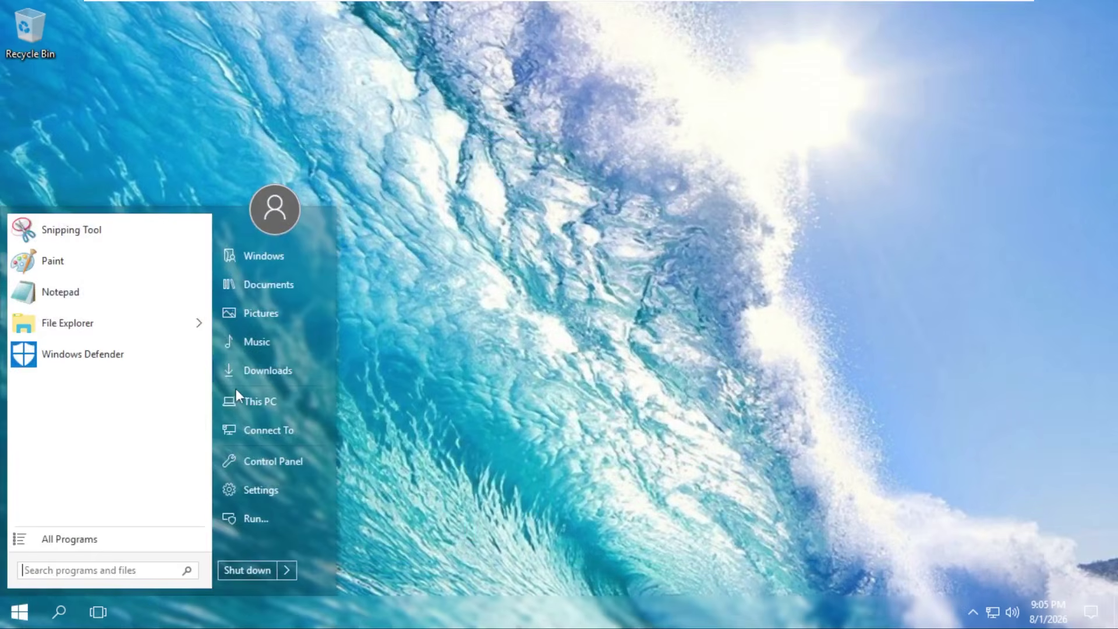
pyautogui.click(243, 398)
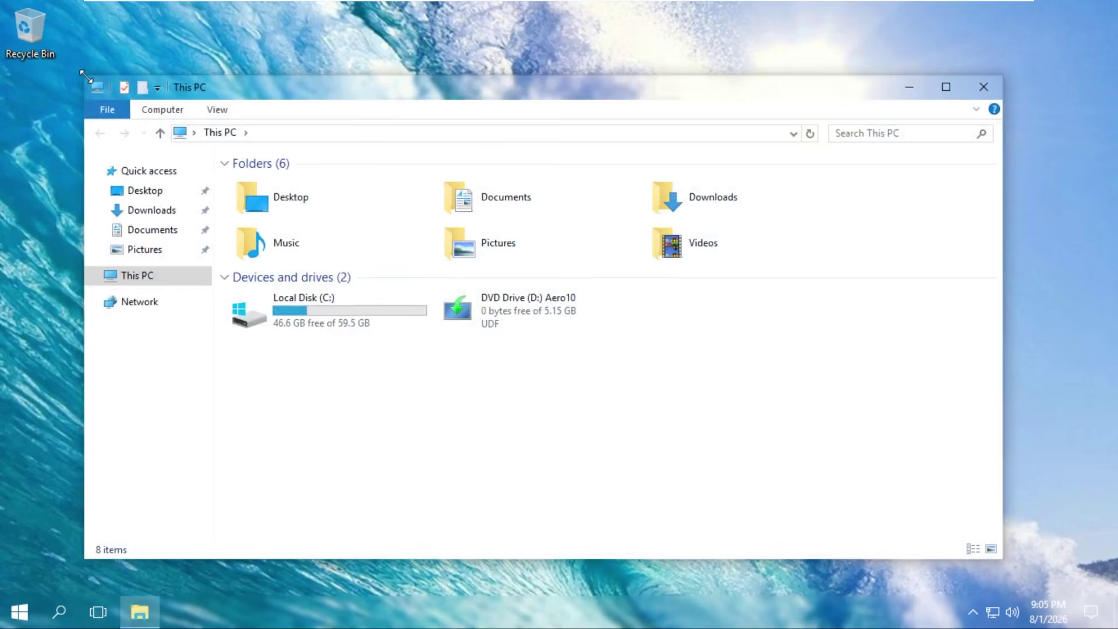
pyautogui.moveTo(84, 116); pyautogui.dragTo(239, 116)
pyautogui.moveTo(434, 92)
pyautogui.mouseDown()
pyautogui.moveTo(333, 100)
pyautogui.moveTo(337, 91)
pyautogui.moveTo(425, 123)
pyautogui.moveTo(388, 101)
pyautogui.moveTo(296, 85)
pyautogui.moveTo(448, 81)
pyautogui.moveTo(407, 139)
pyautogui.moveTo(362, 110)
pyautogui.moveTo(401, 107)
pyautogui.moveTo(375, 96)
pyautogui.moveTo(392, 84)
pyautogui.moveTo(340, 94)
pyautogui.moveTo(433, 56)
pyautogui.moveTo(437, 71)
pyautogui.mouseUp()
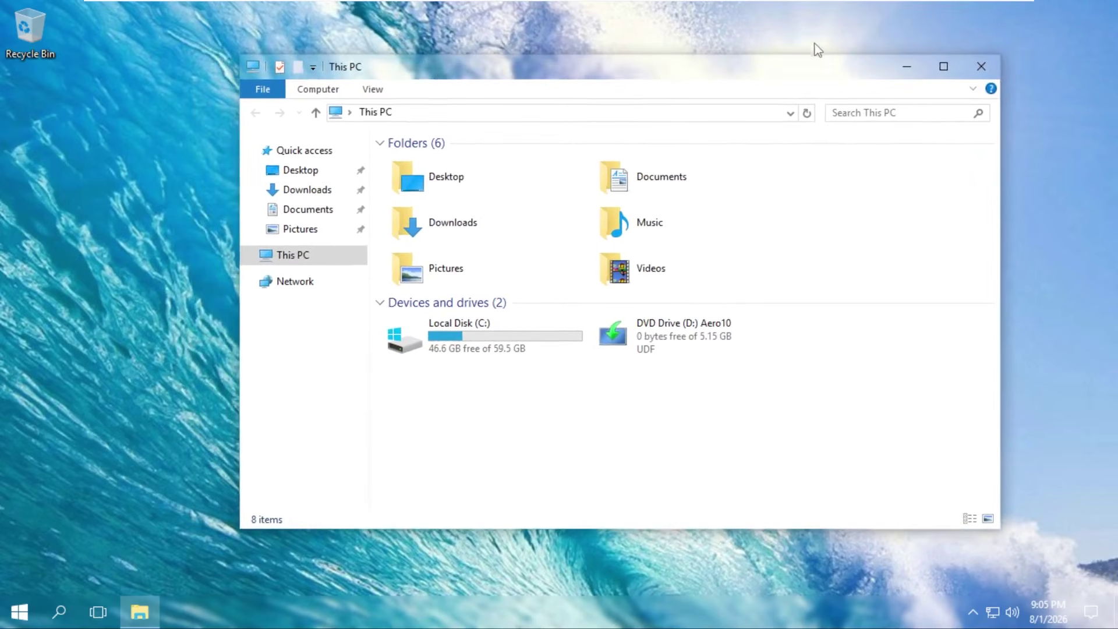
pyautogui.moveTo(795, 77); pyautogui.dragTo(661, 102)
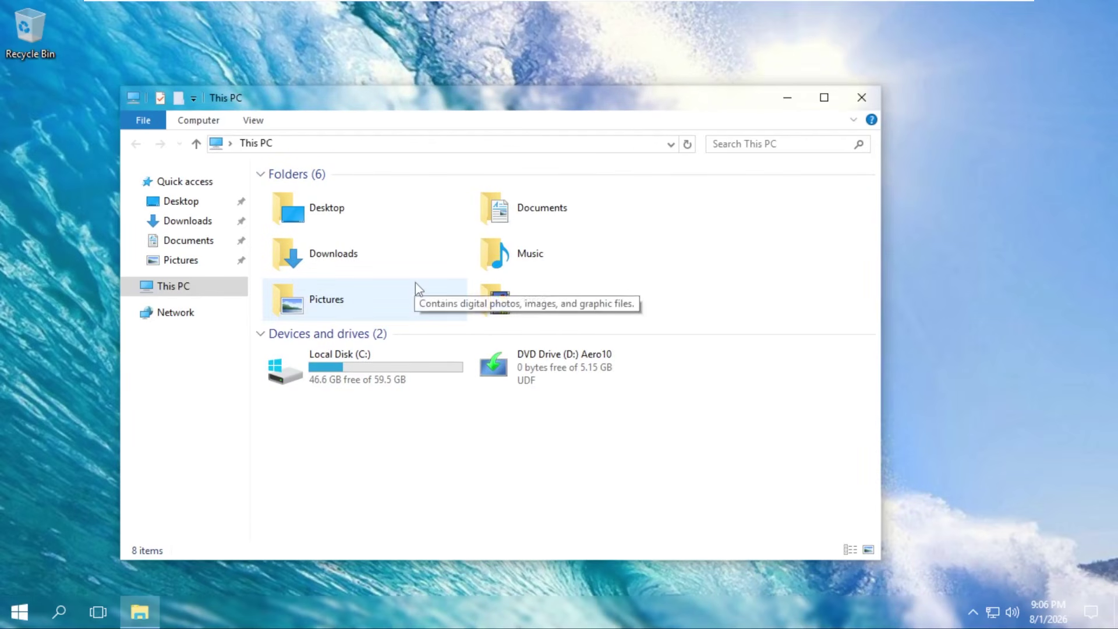
# Step: Launch Calculator by searching for "cal", place it beside the This PC window, and close both windows
pyautogui.press('super')
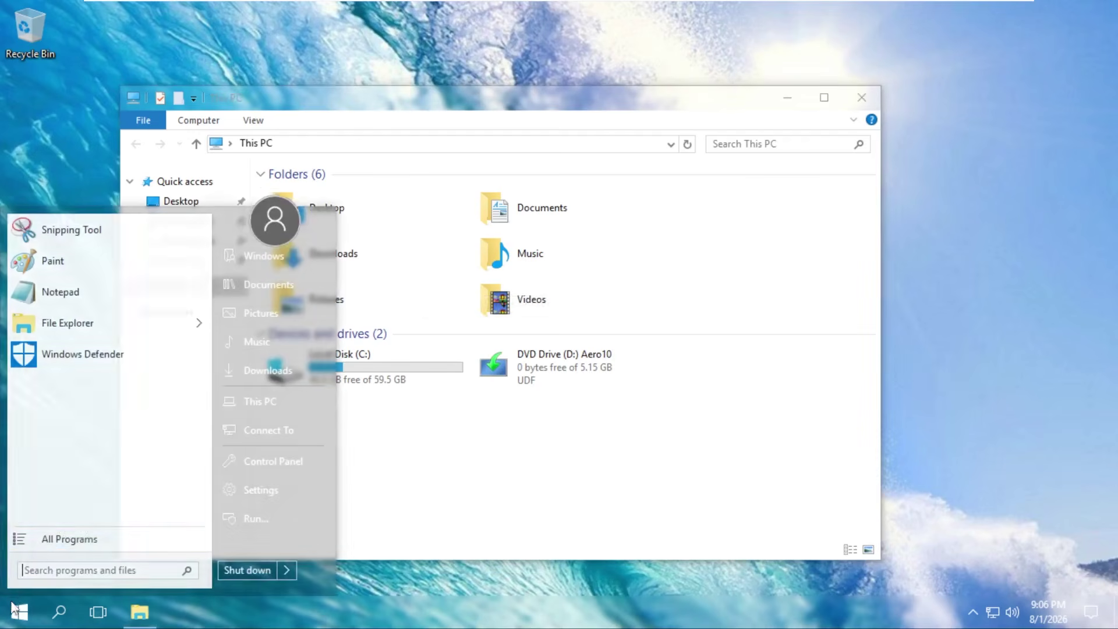
pyautogui.write('cal')
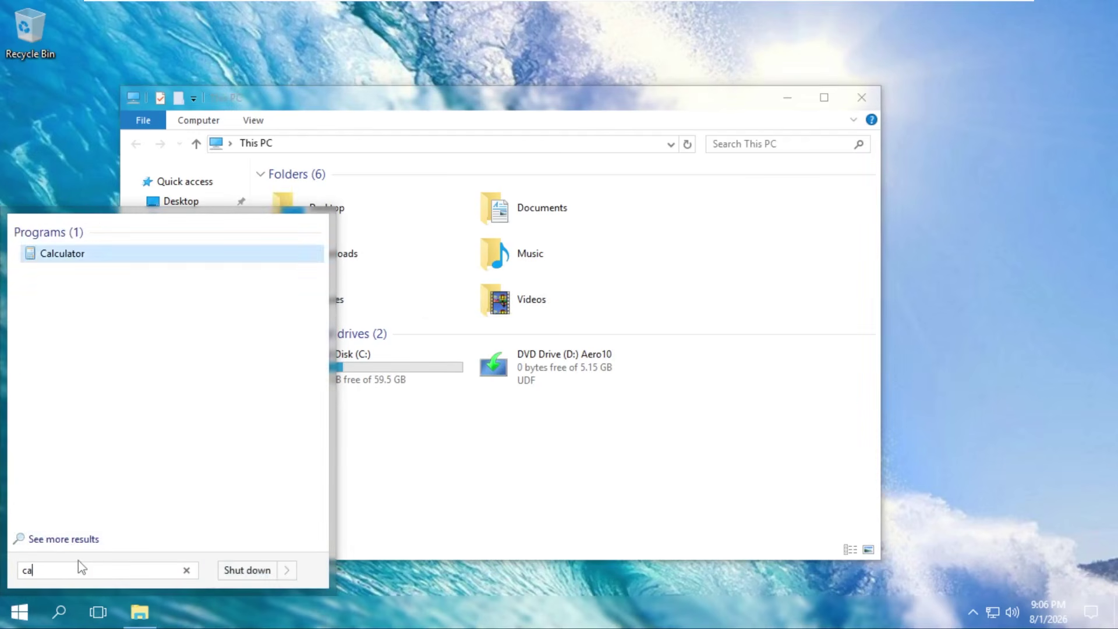
pyautogui.press('Return')
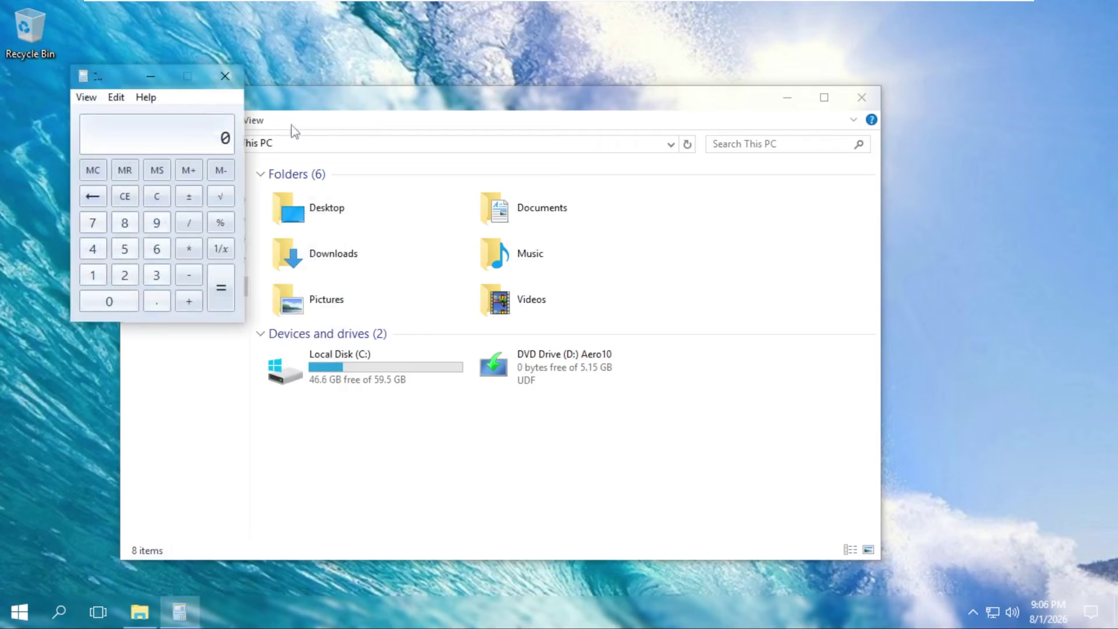
pyautogui.moveTo(114, 82); pyautogui.dragTo(918, 188)
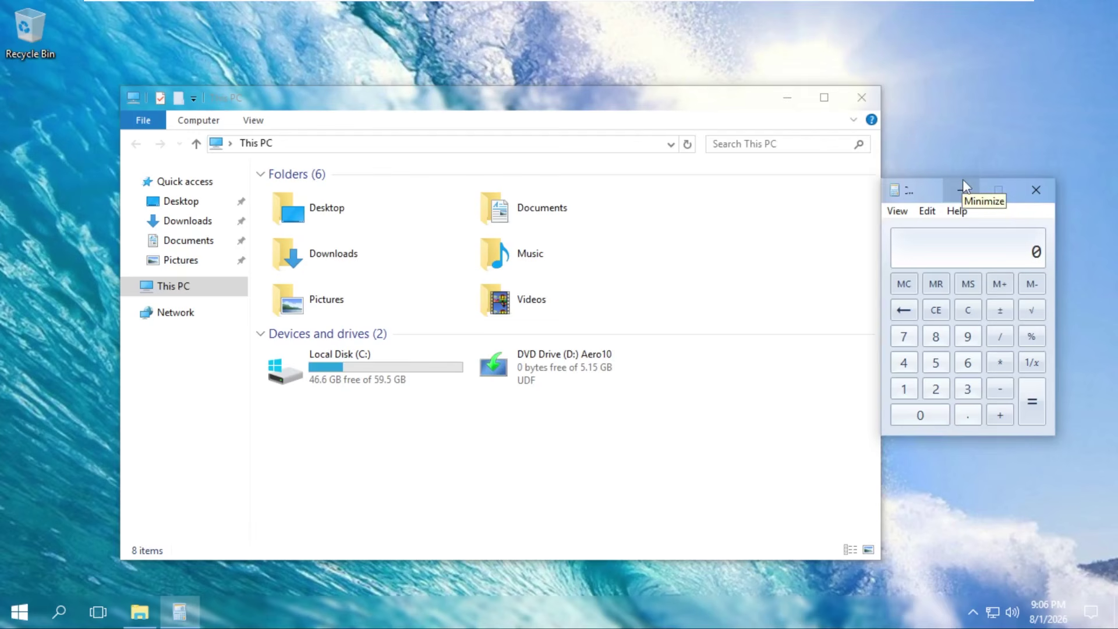
pyautogui.click(1036, 190)
pyautogui.click(861, 97)
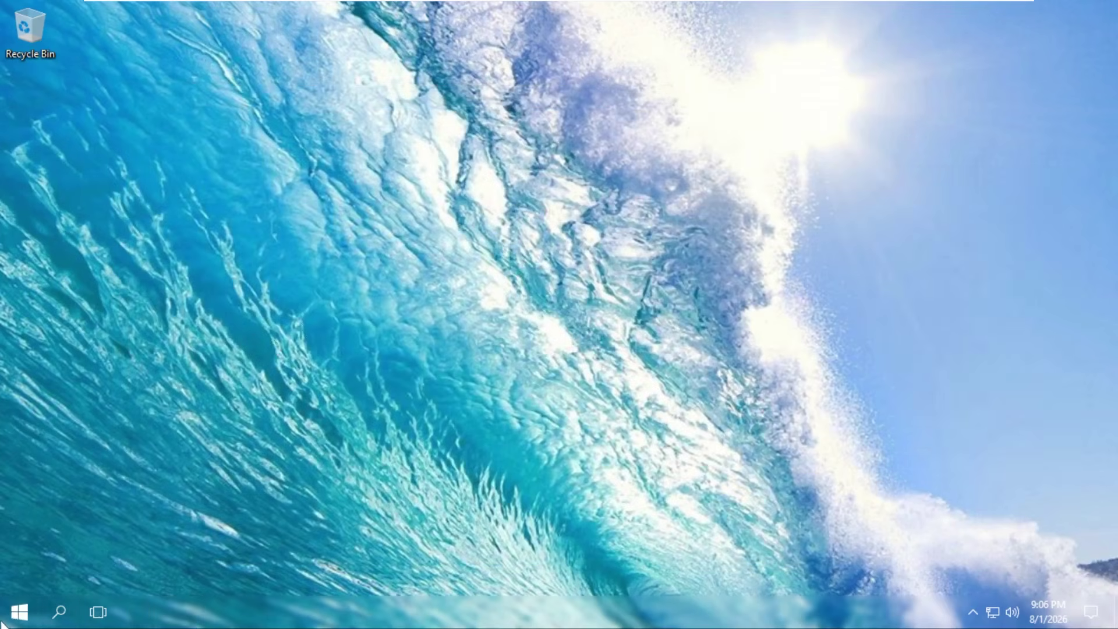
# Step: Reopen This PC and view the properties of the DVD Drive (D:) Aero10
pyautogui.click(2, 623)
pyautogui.click(225, 407)
pyautogui.click(348, 382)
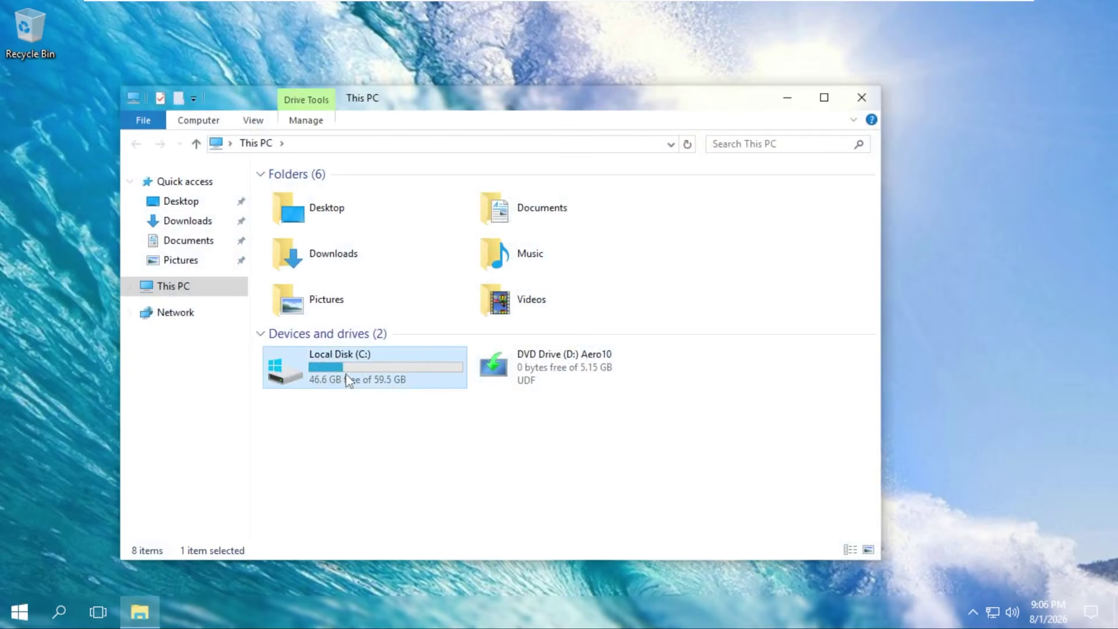
pyautogui.rightClick(533, 374)
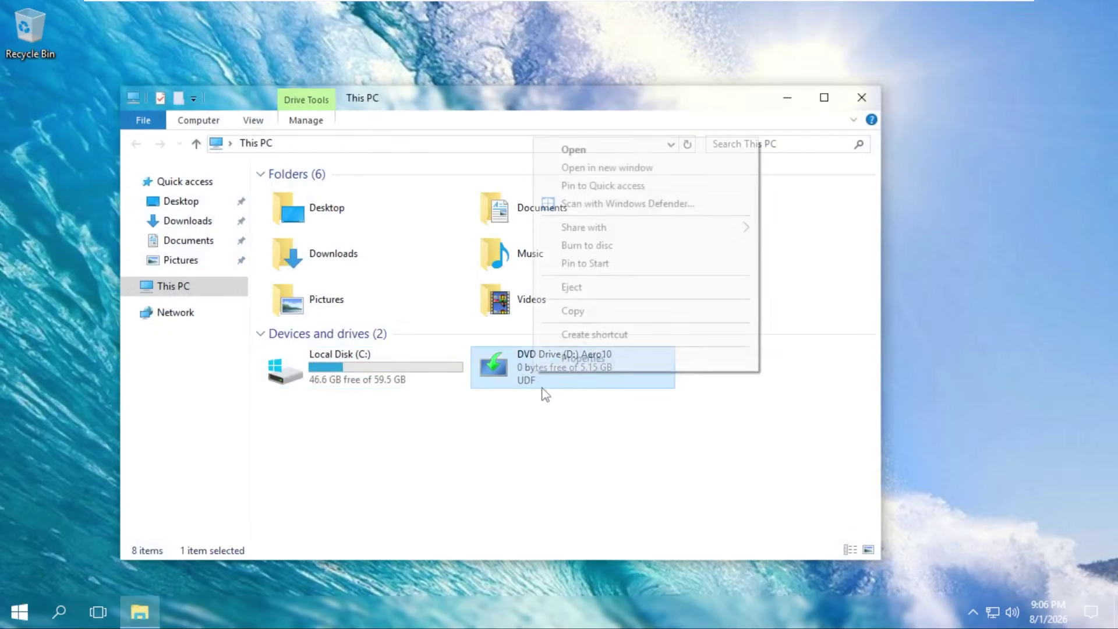
pyautogui.click(584, 358)
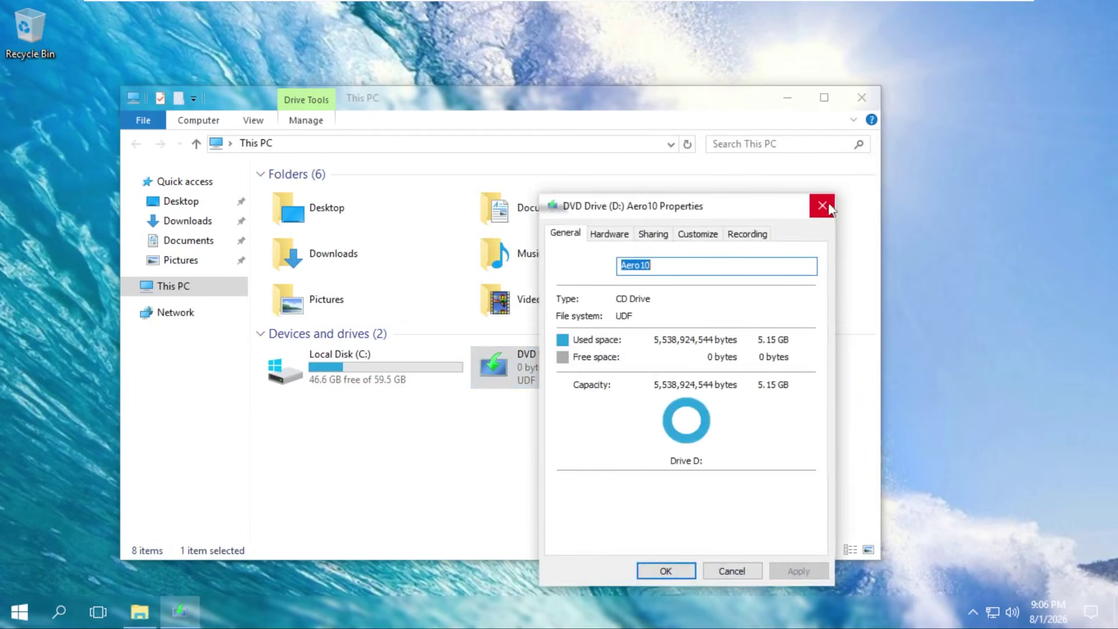
pyautogui.click(830, 206)
# Step: View the properties of Local Disk (C:), and close the properties dialog and the This PC window
pyautogui.rightClick(383, 365)
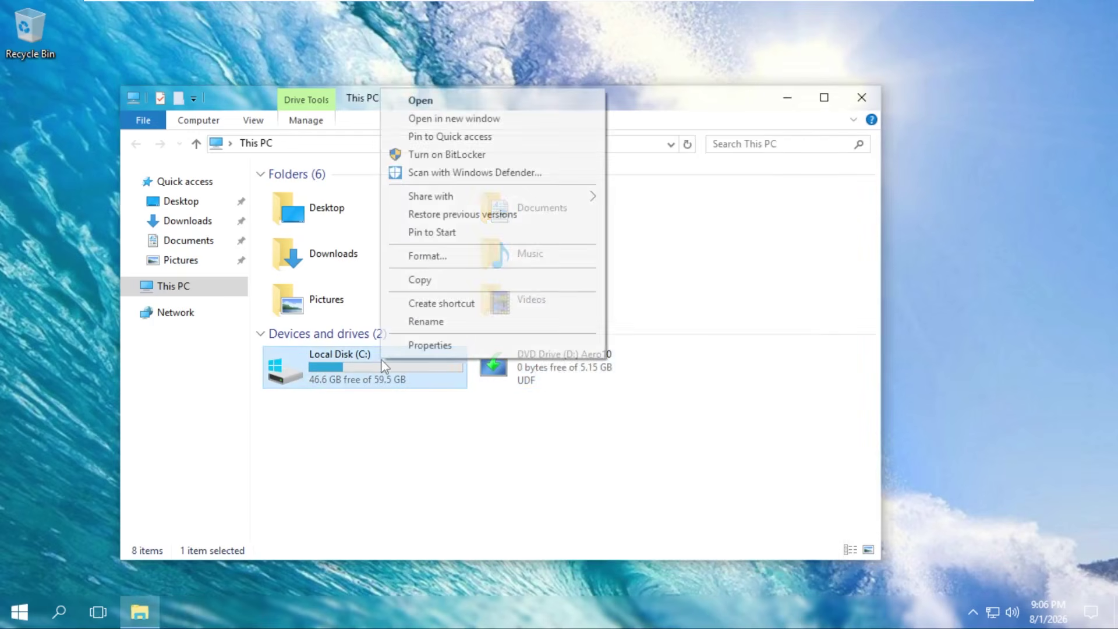
pyautogui.click(476, 344)
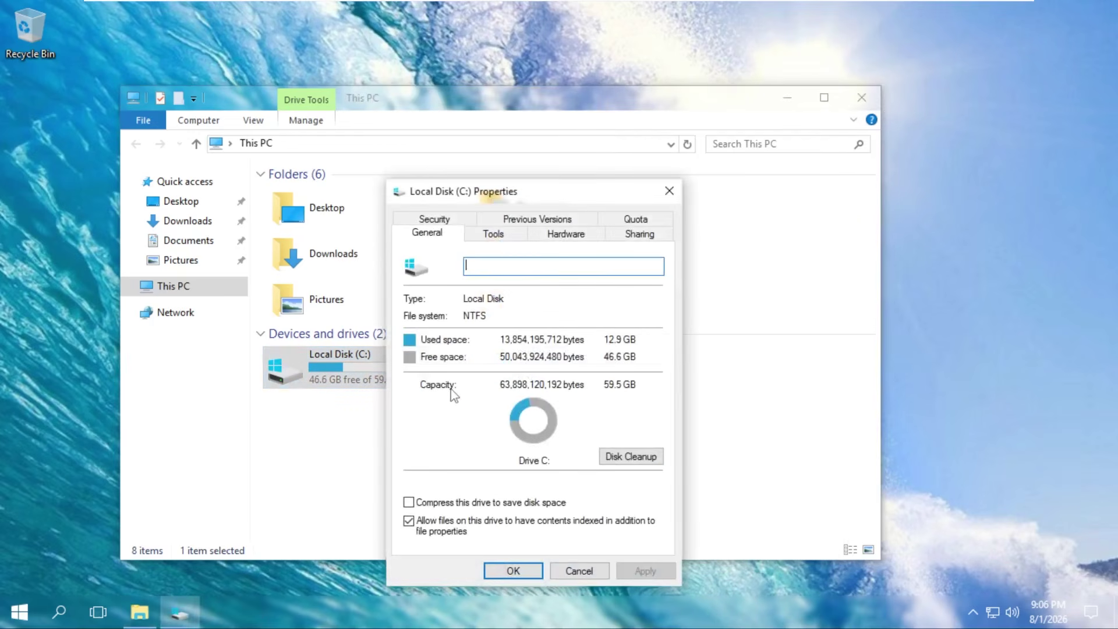
pyautogui.moveTo(485, 192); pyautogui.dragTo(558, 161)
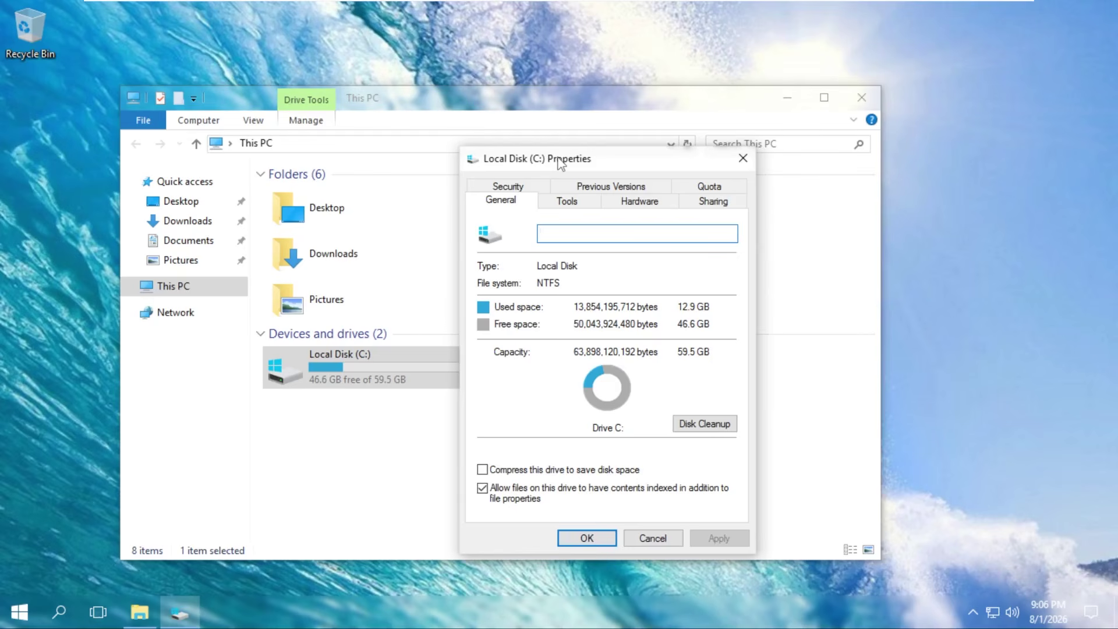
pyautogui.click(743, 157)
pyautogui.click(861, 97)
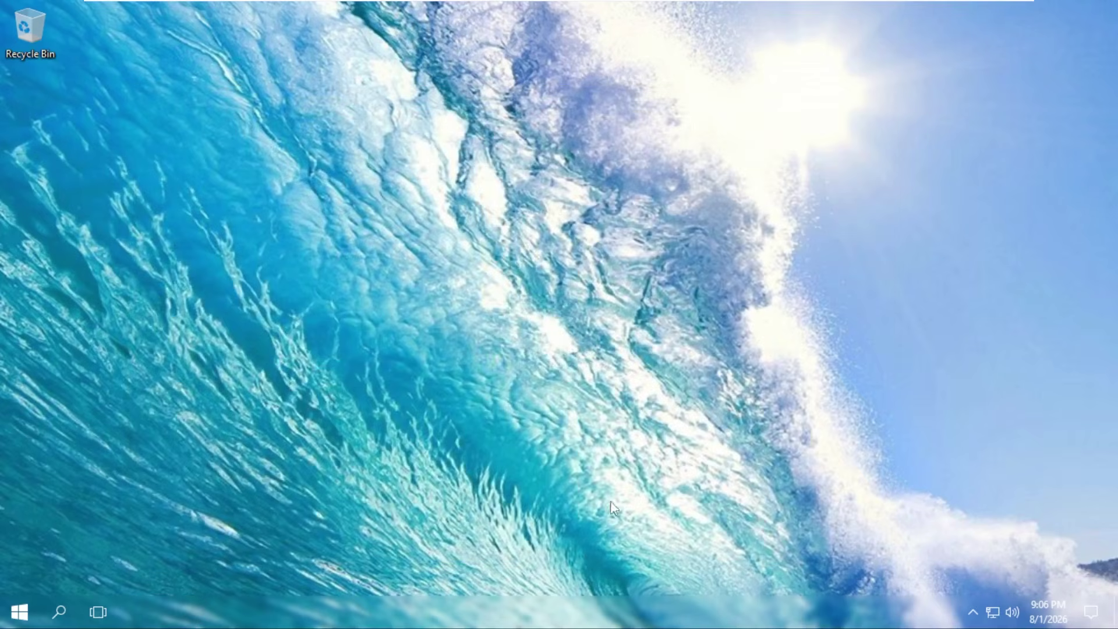
# Step: Open Task Manager in its detailed view and examine the CPU and Memory performance pages
pyautogui.rightClick(588, 622)
pyautogui.click(629, 541)
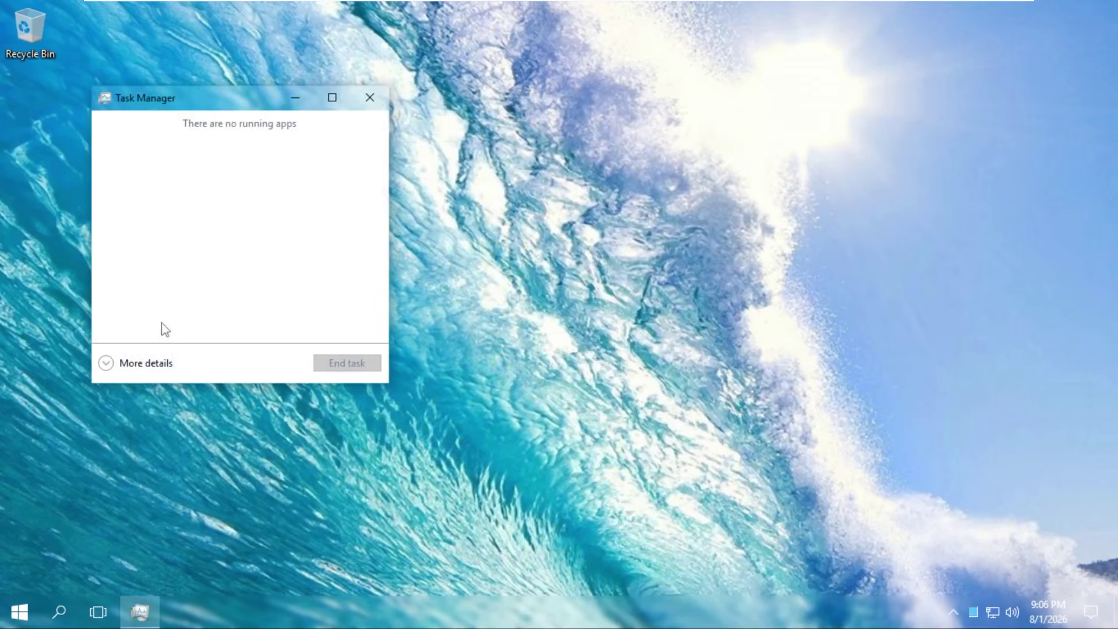
pyautogui.click(108, 362)
pyautogui.click(180, 139)
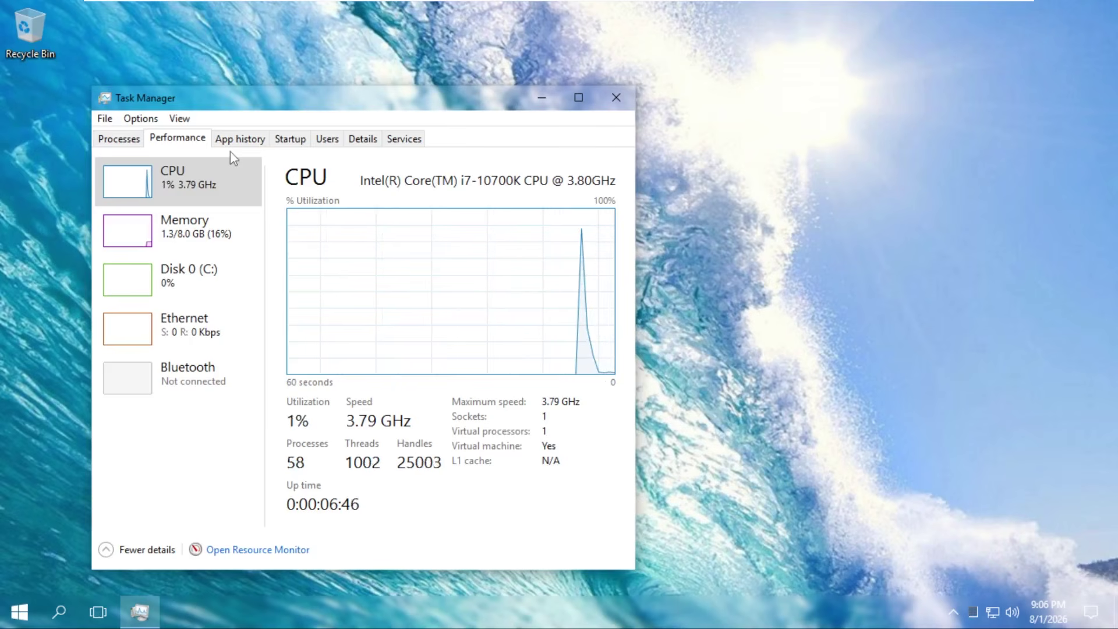
pyautogui.click(217, 218)
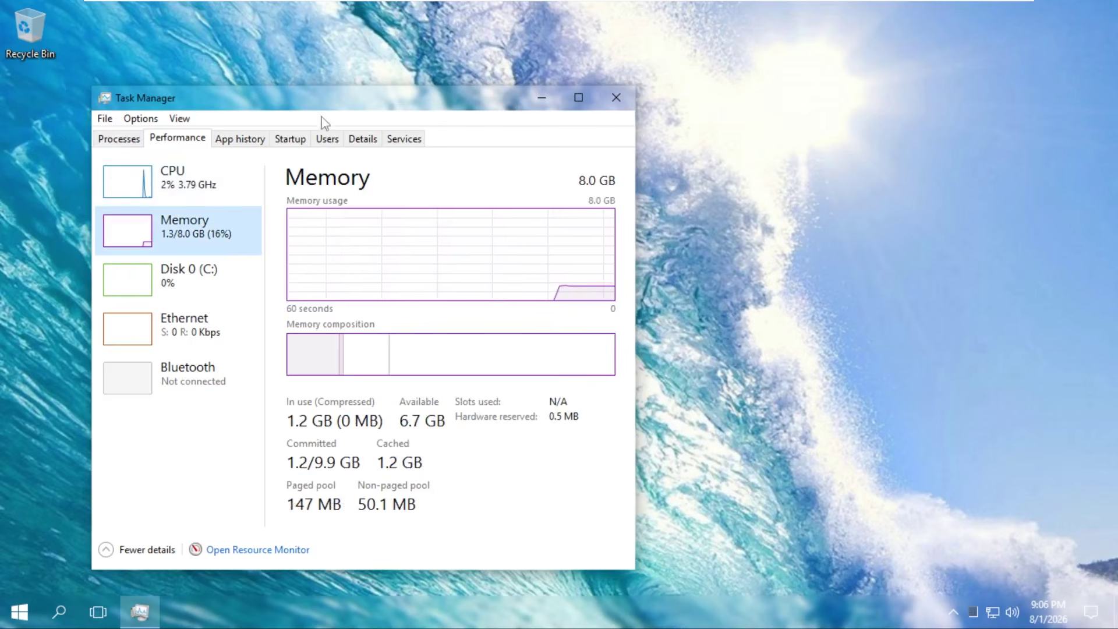
# Step: Reposition the Task Manager window, examine the Disk 0 (C:) performance page, and close Task Manager
pyautogui.moveTo(321, 105); pyautogui.dragTo(453, 110)
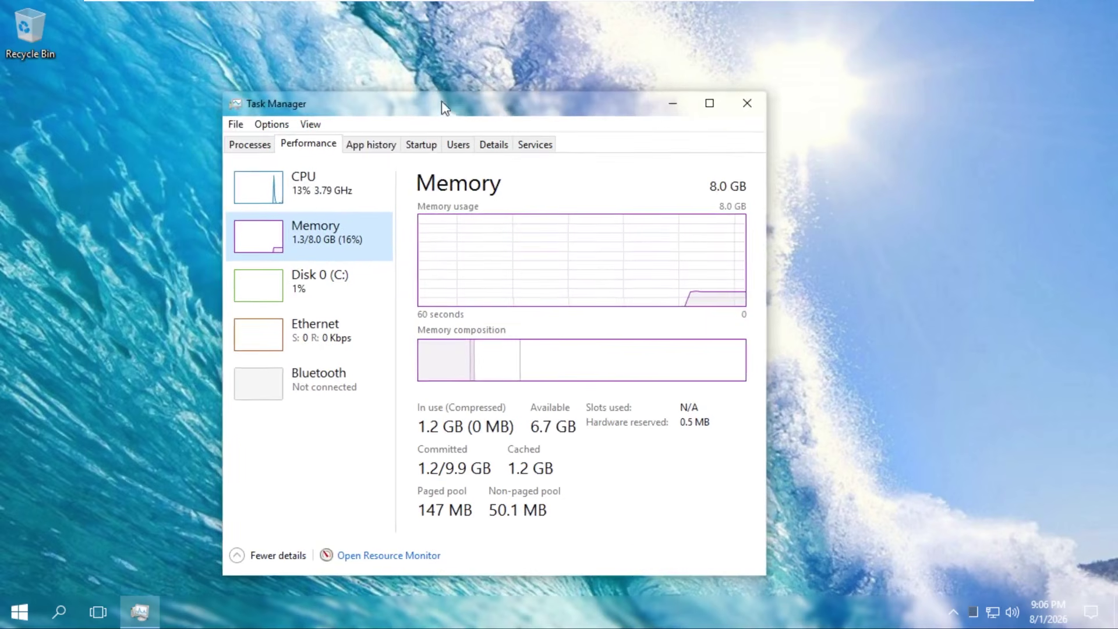
pyautogui.click(340, 289)
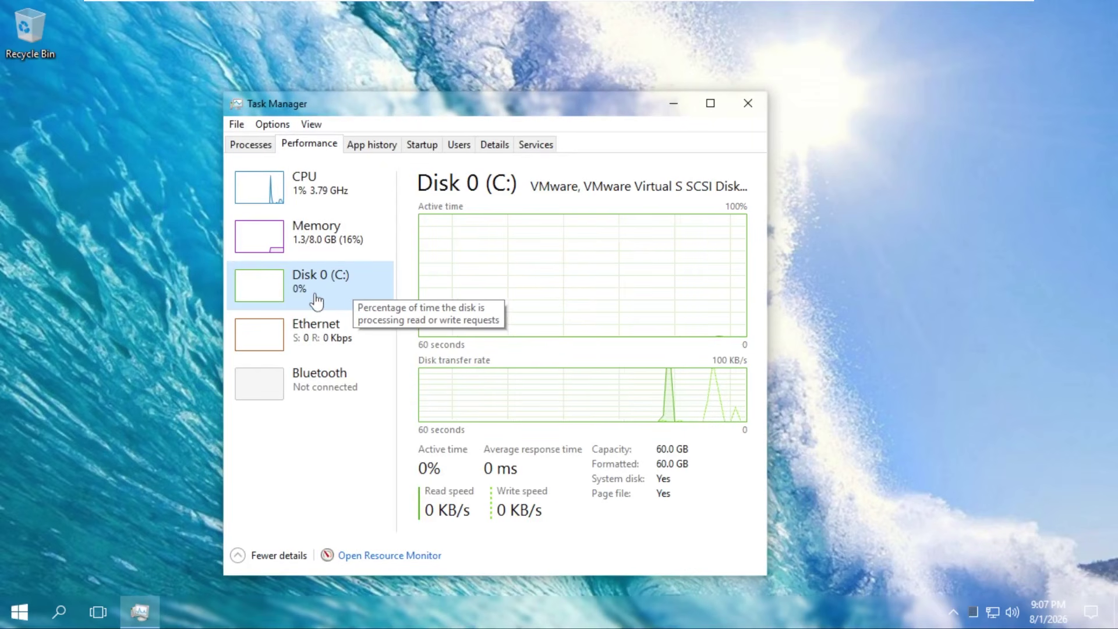
pyautogui.click(747, 103)
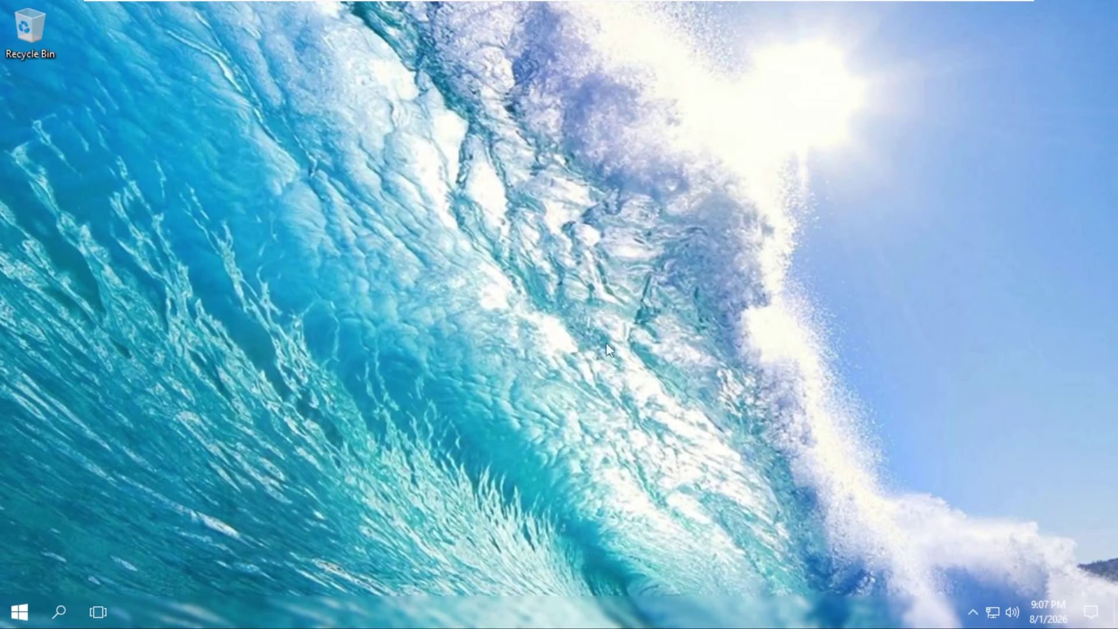
# Step: Open the desktop's personalization settings in a maximized window and examine the Background page
pyautogui.rightClick(421, 498)
pyautogui.click(454, 487)
pyautogui.doubleClick(448, 50)
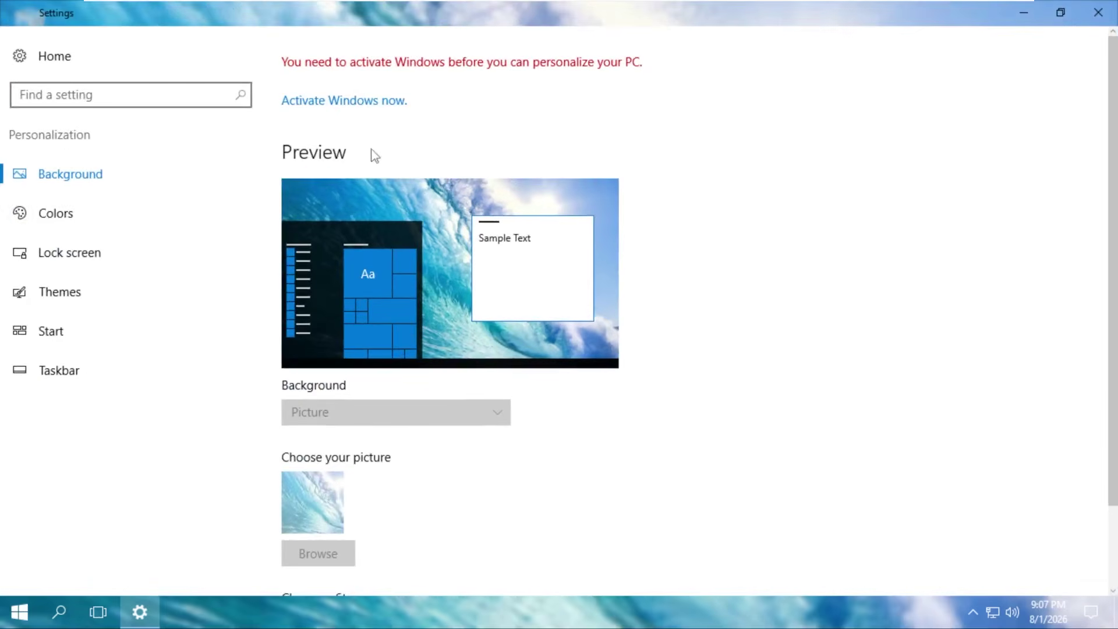
pyautogui.scroll(-3, 344, 467)
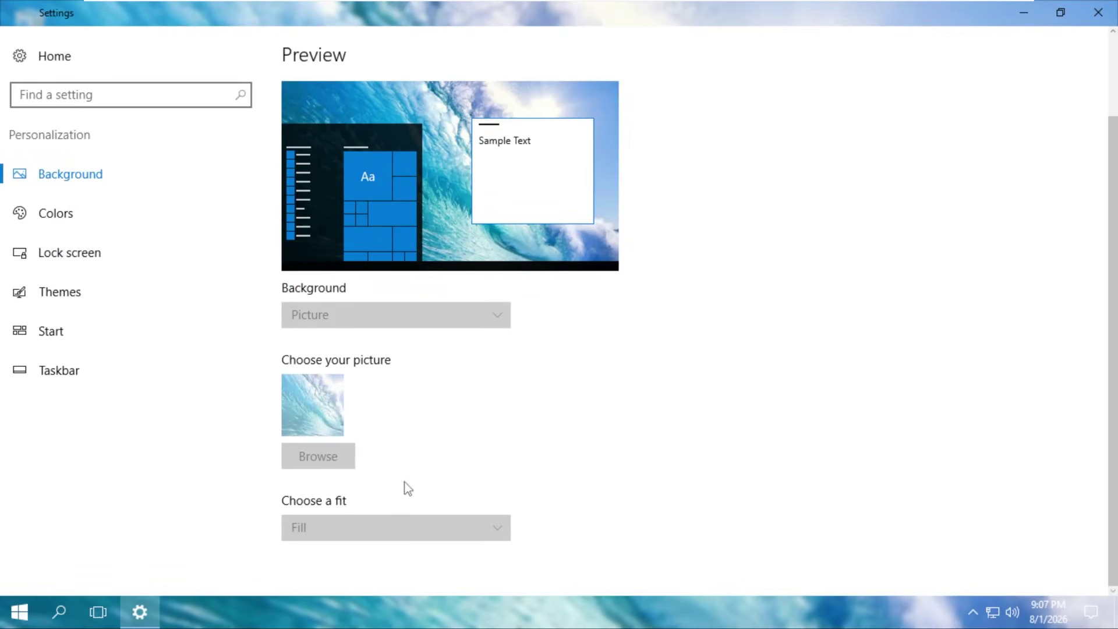
pyautogui.scroll(3, 404, 487)
# Step: Go to the Update & security settings from the Settings home page, view the update history, and return to Windows Update
pyautogui.click(145, 56)
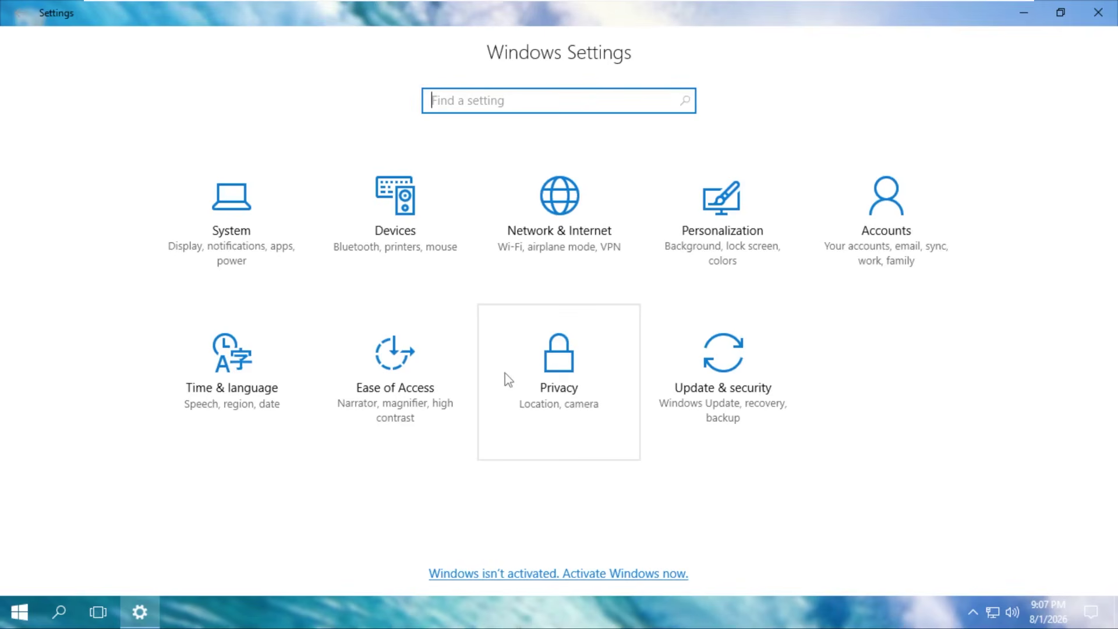
pyautogui.click(757, 402)
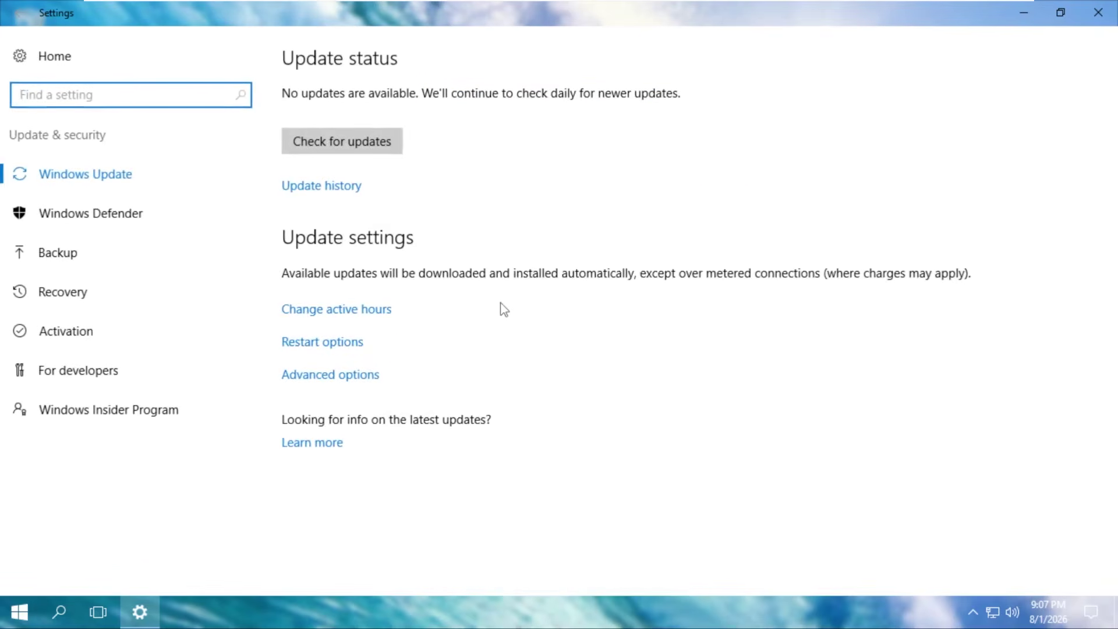
pyautogui.click(341, 186)
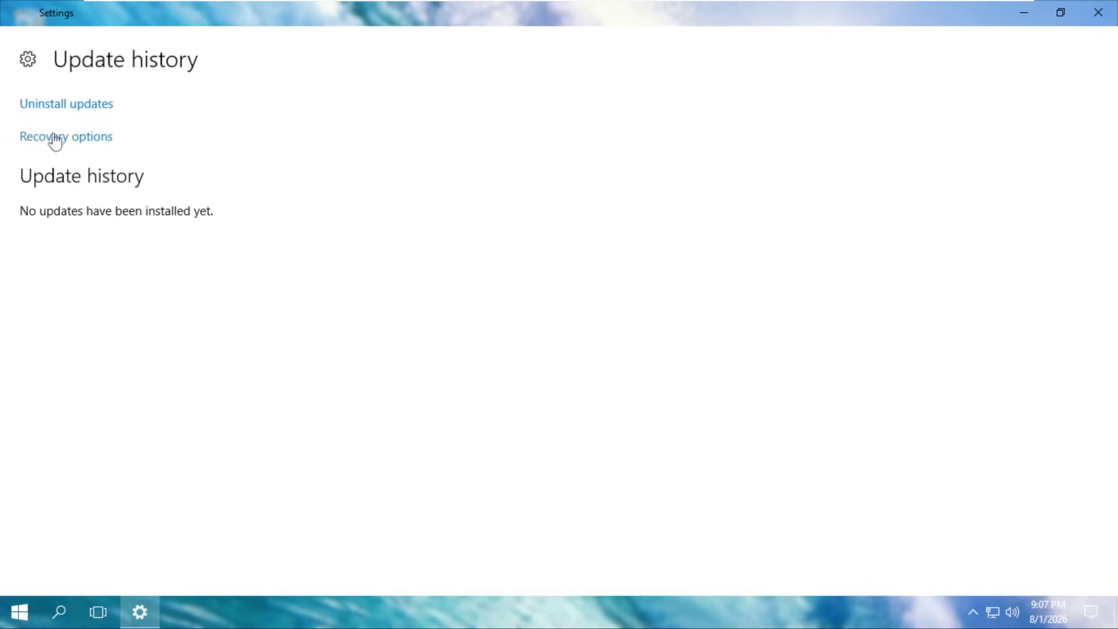
pyautogui.click(20, 13)
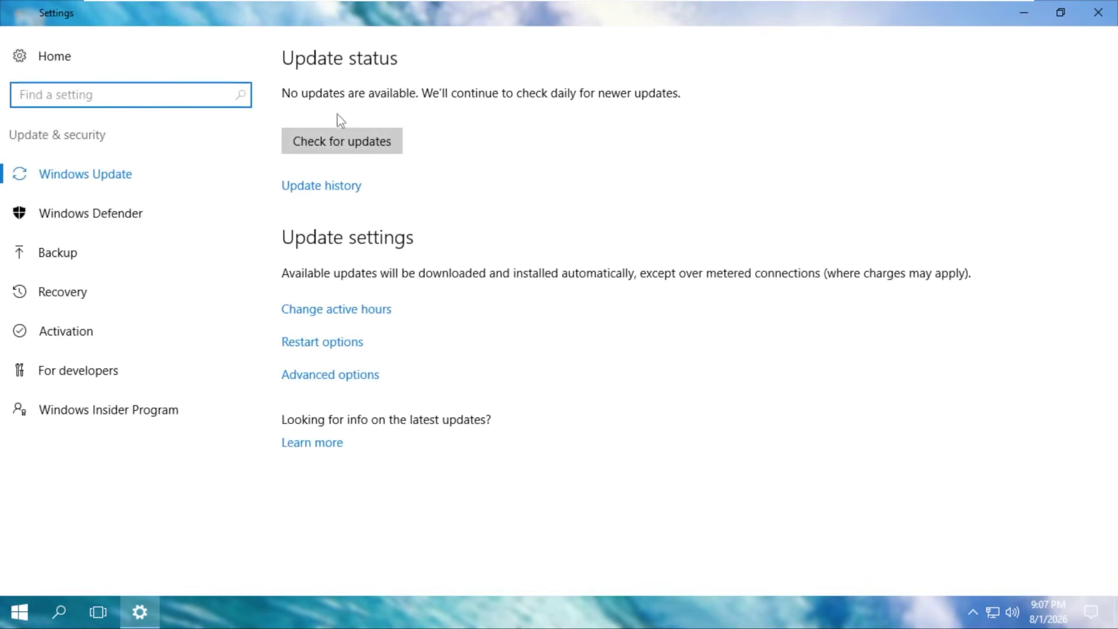
# Step: Check for Windows updates, highlight the dates and Windows version in the listed updates, and close Settings
pyautogui.click(353, 141)
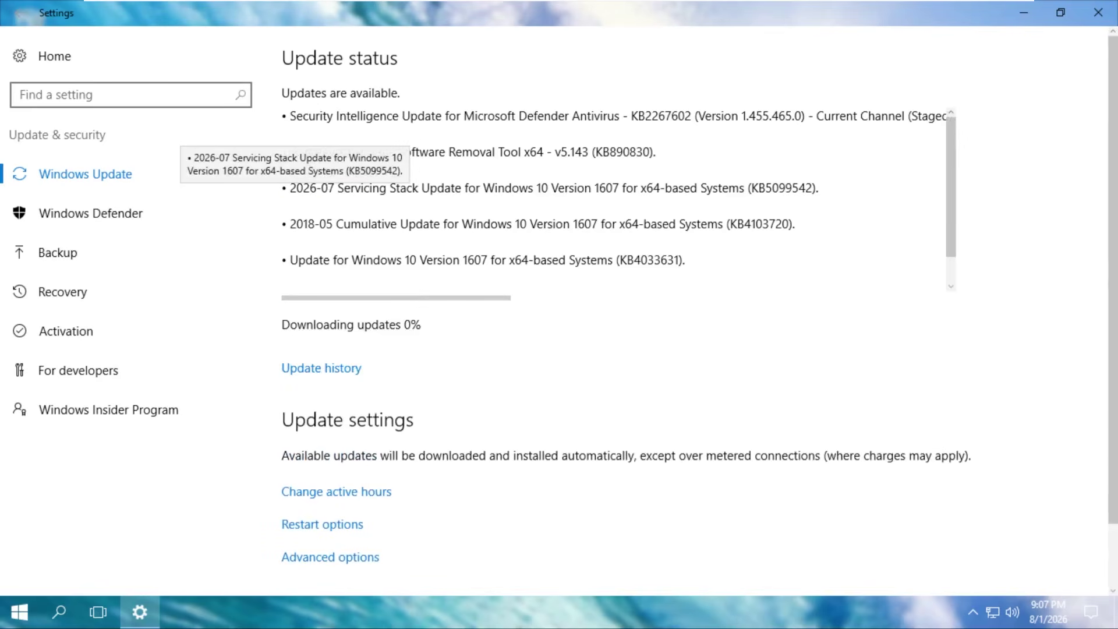
pyautogui.moveTo(290, 187); pyautogui.dragTo(311, 187)
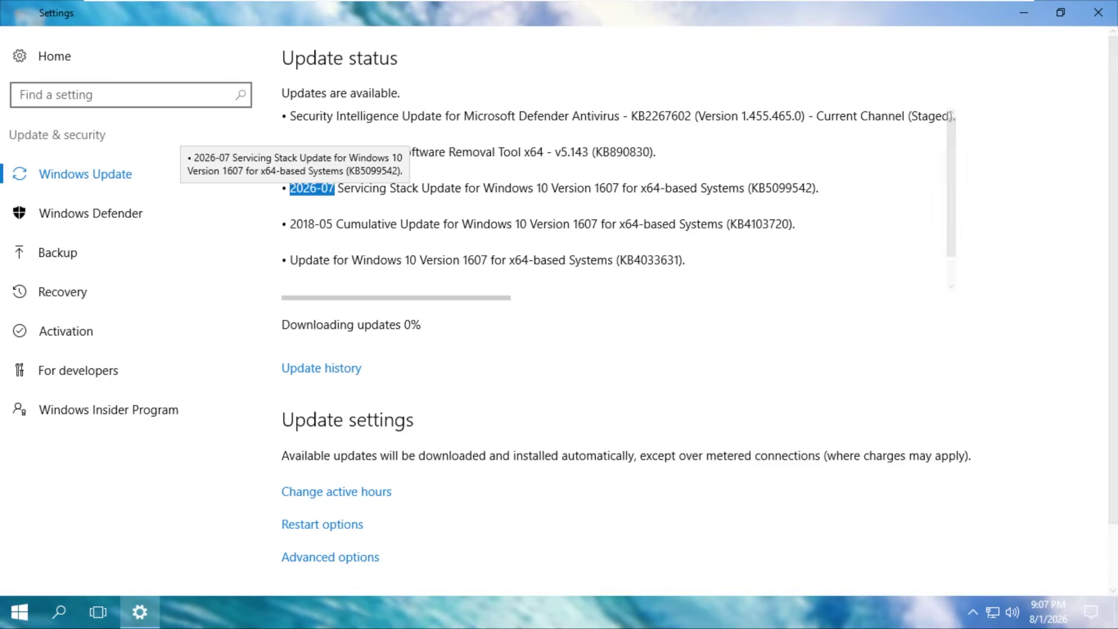
pyautogui.moveTo(327, 224); pyautogui.dragTo(290, 224)
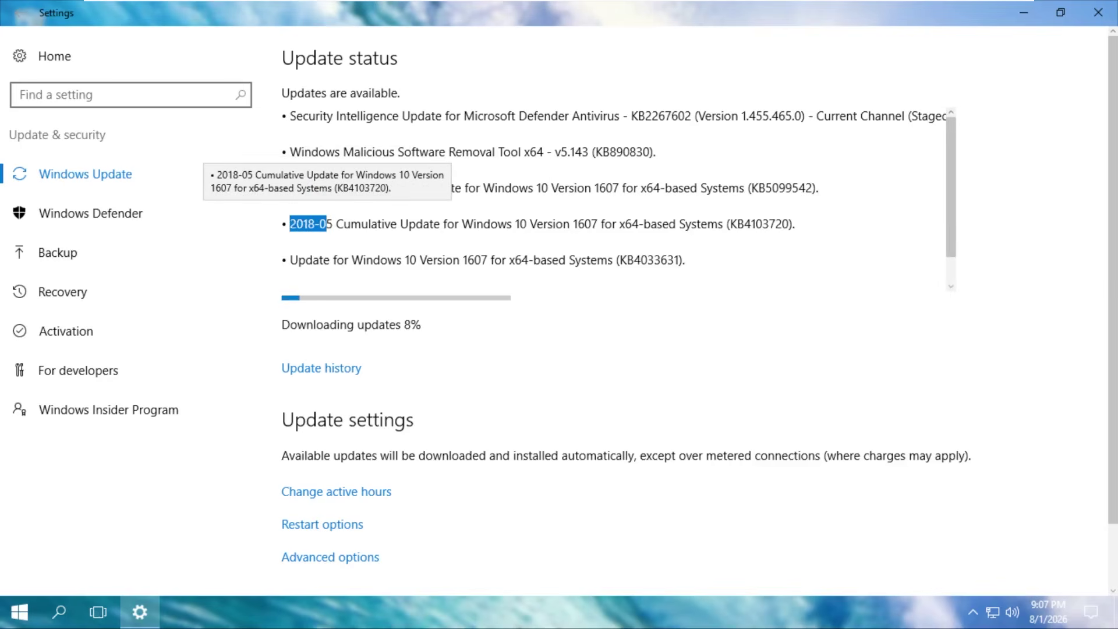
pyautogui.moveTo(498, 223); pyautogui.dragTo(506, 224)
pyautogui.moveTo(462, 260); pyautogui.dragTo(490, 259)
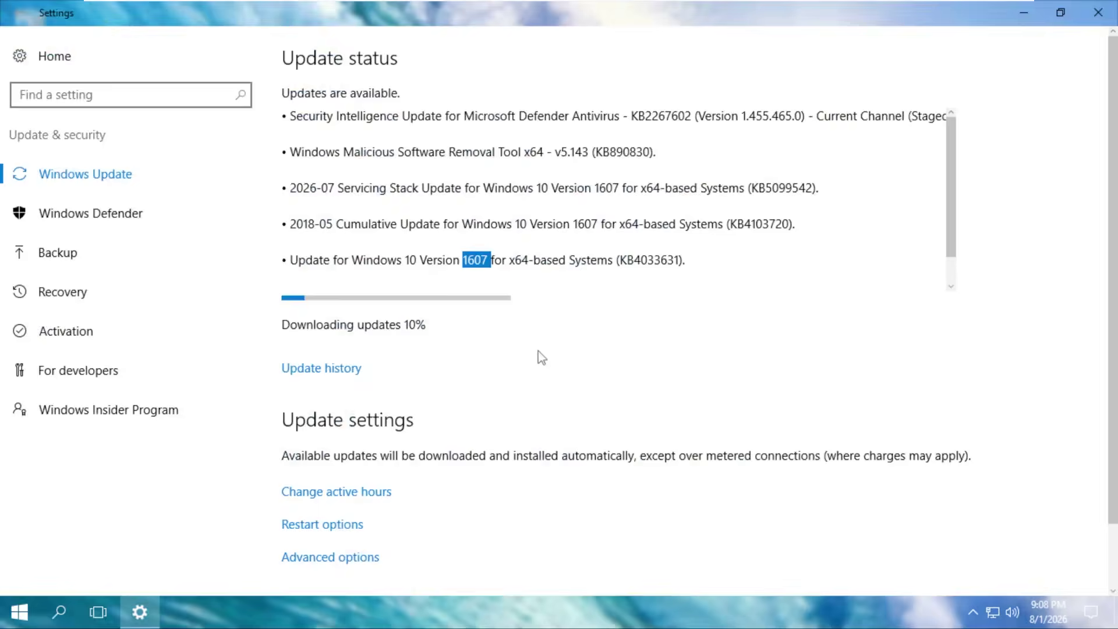
pyautogui.hotkey('alt', 'F4')
# Step: Run "winver" to view the About Windows version details, move the dialog toward the desktop's center, and close it
pyautogui.press('super+r')
pyautogui.write('winver')
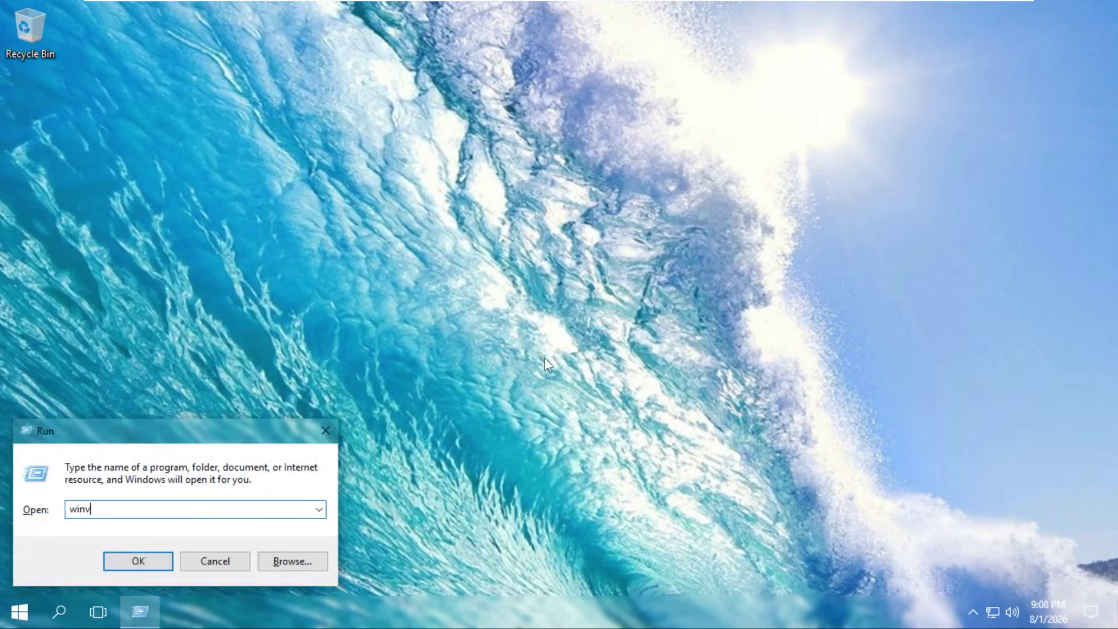
pyautogui.press('Return')
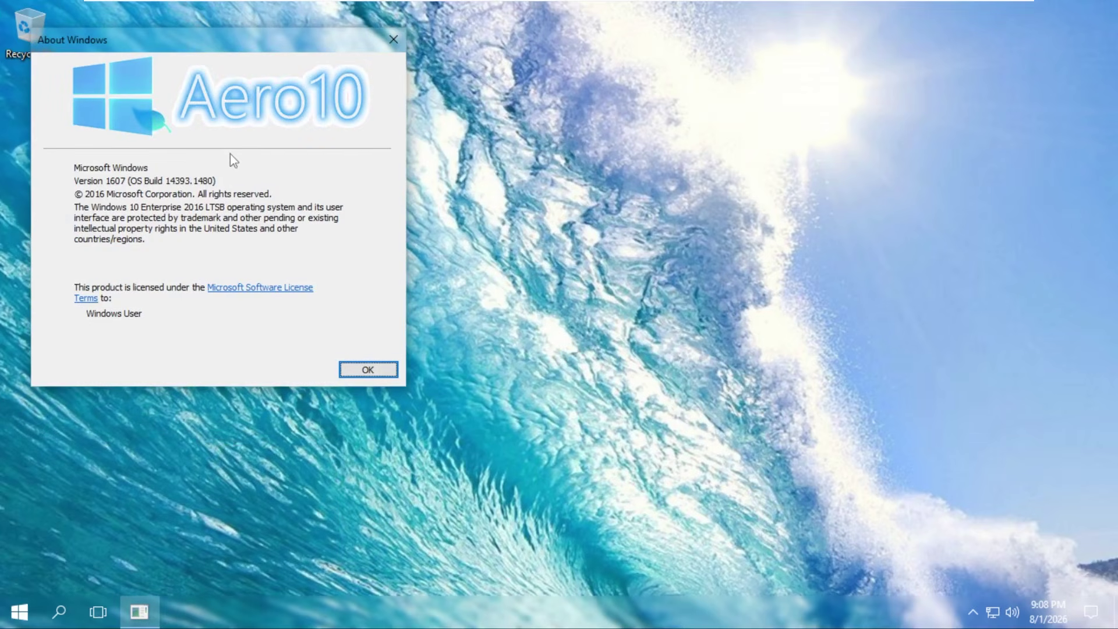
pyautogui.moveTo(165, 40); pyautogui.dragTo(366, 124)
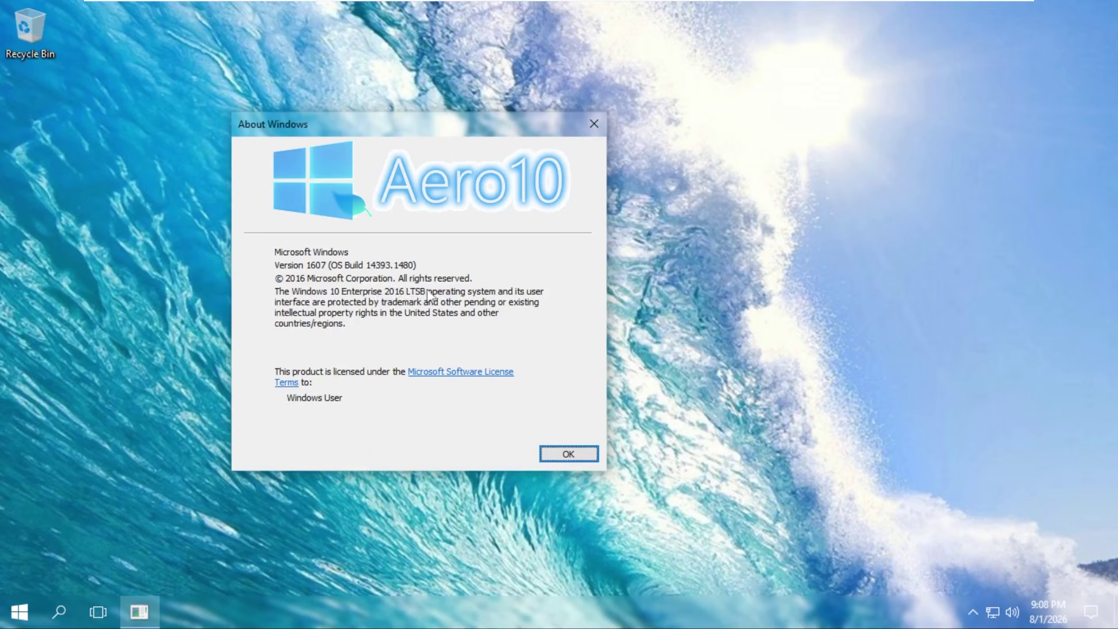
pyautogui.click(565, 455)
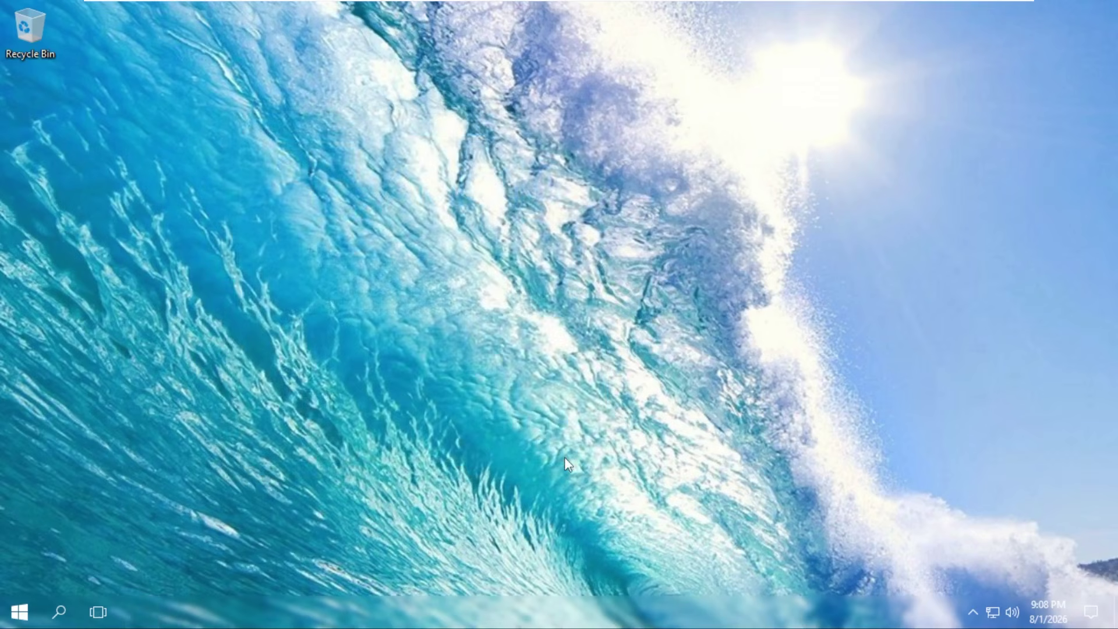
# Step: Launch Windows Defender, review its protection status, and open its History page
pyautogui.click(21, 610)
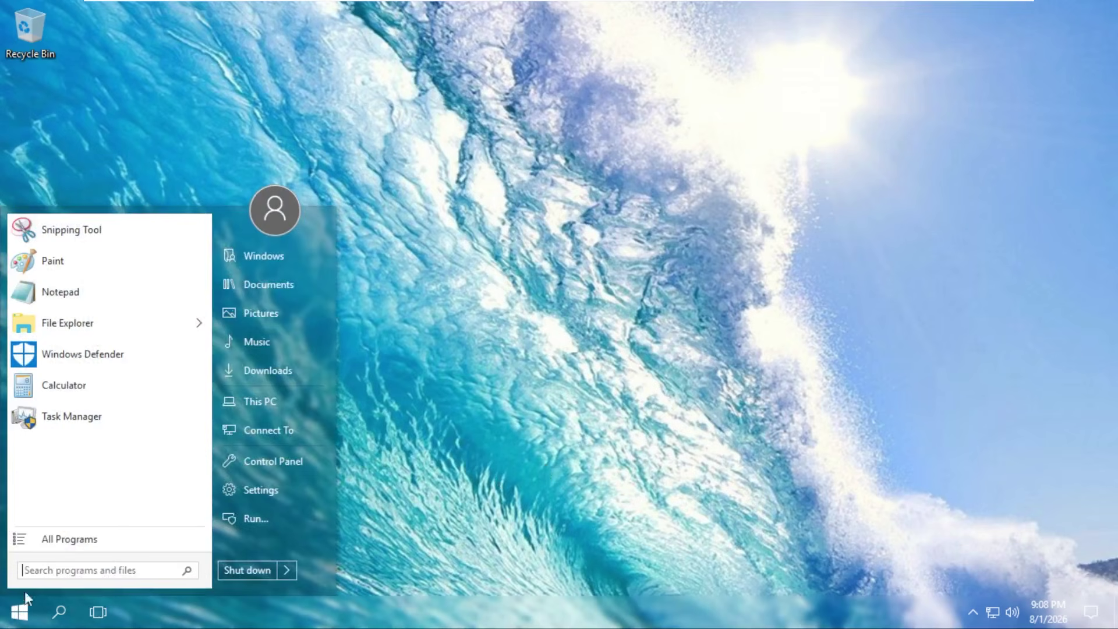
pyautogui.click(275, 498)
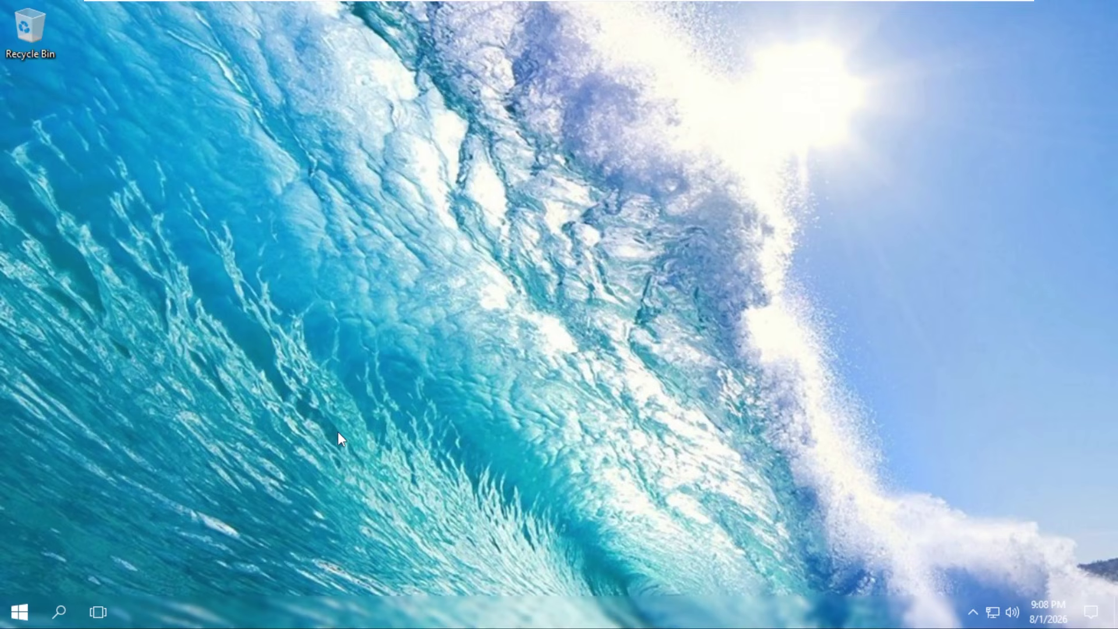
pyautogui.press('super')
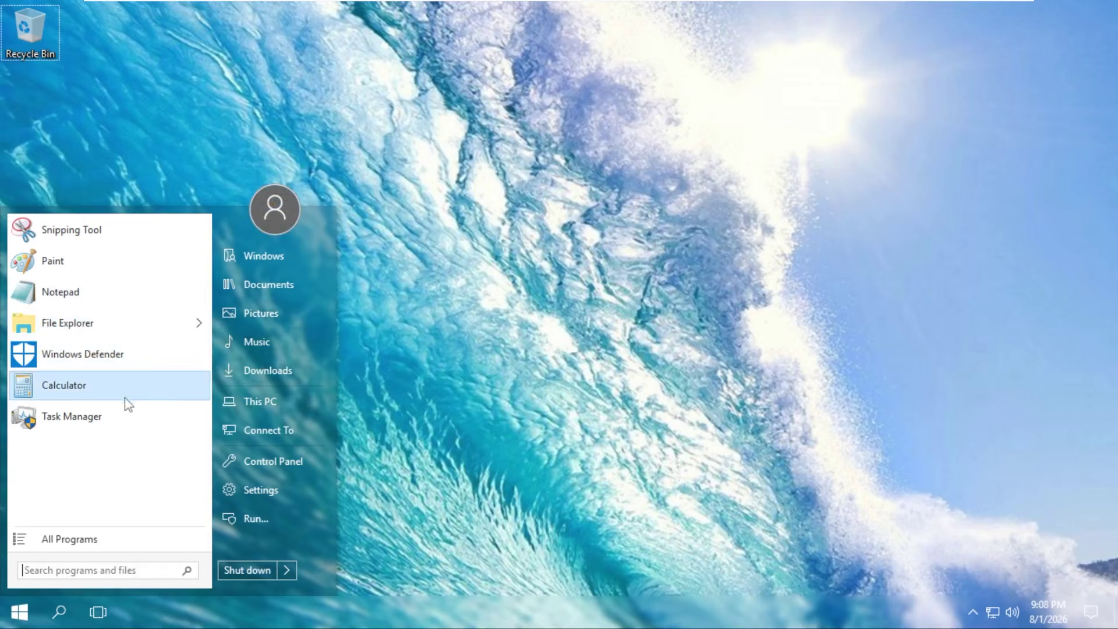
pyautogui.click(23, 607)
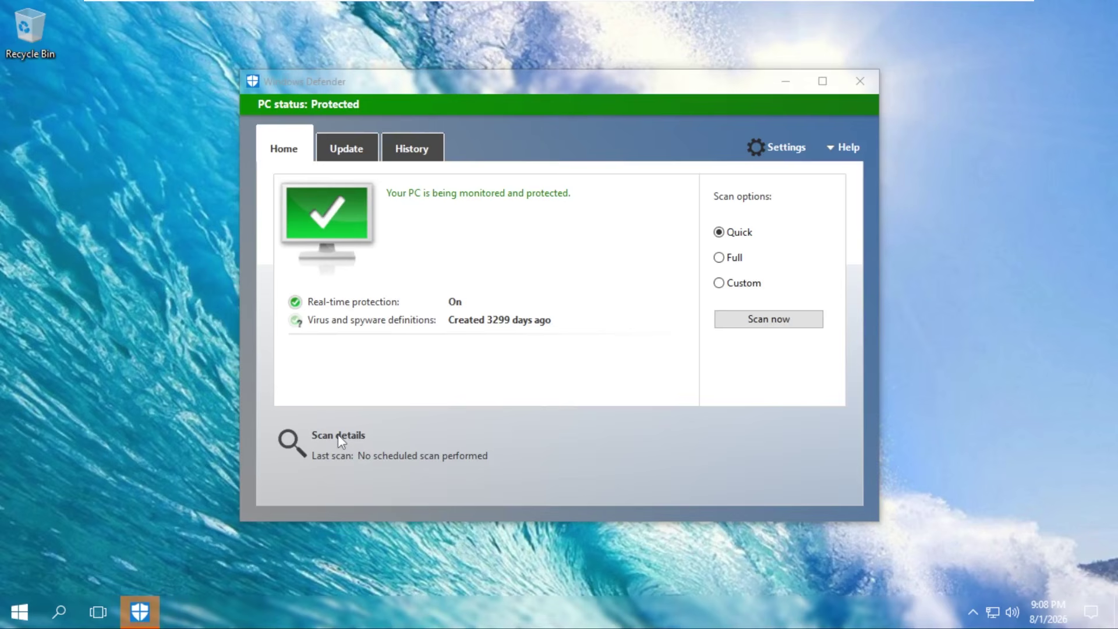
pyautogui.click(411, 149)
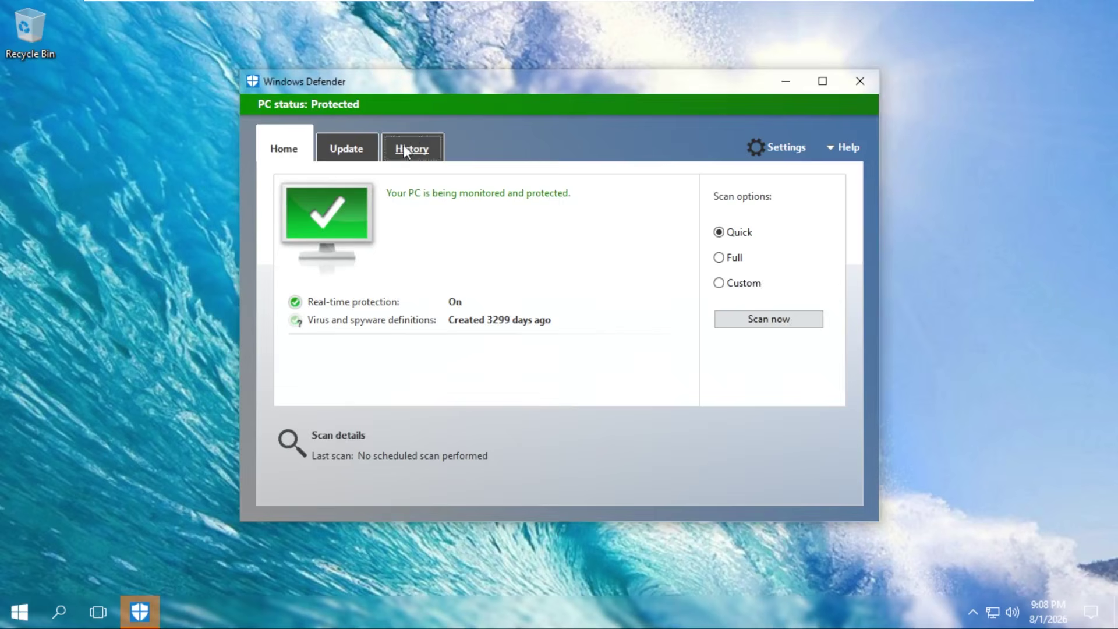